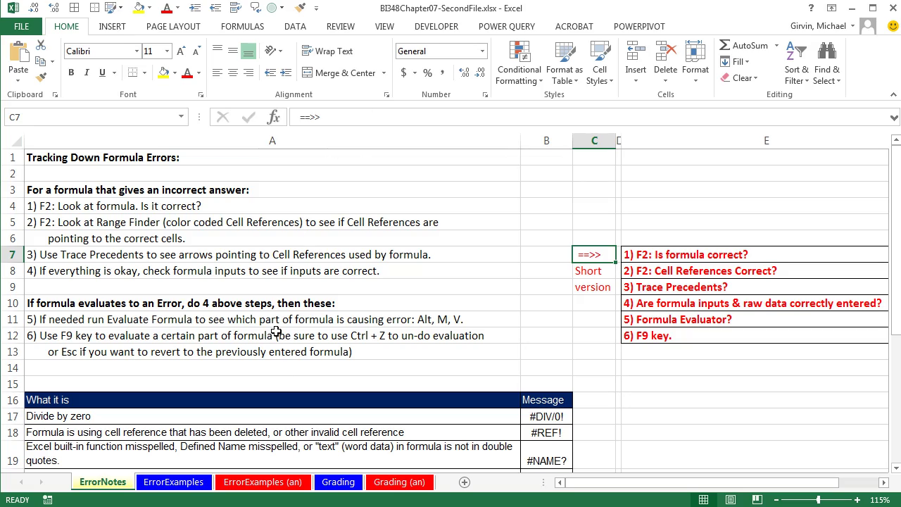
# Review the formula error-tracking steps and the table of error messages with their causes on the ErrorNotes sheet.
pyautogui.click(98, 157)
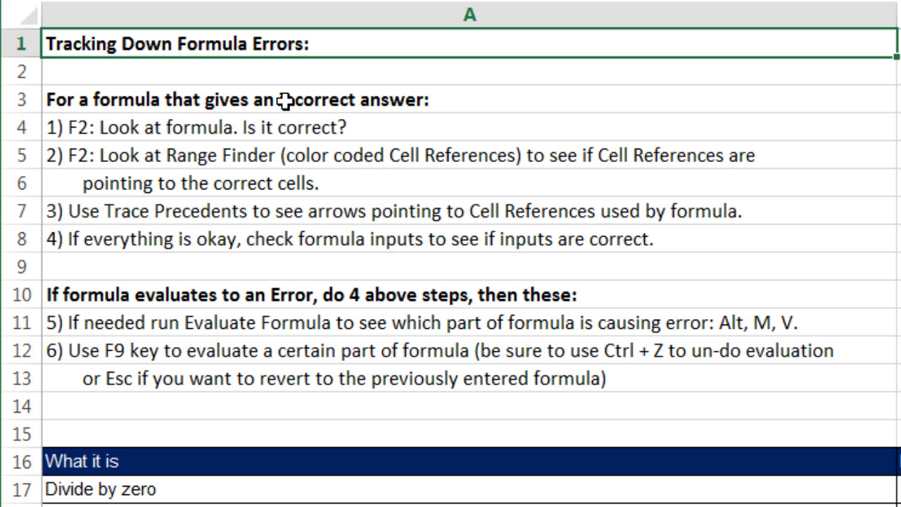
pyautogui.moveTo(286, 100); pyautogui.dragTo(302, 378)
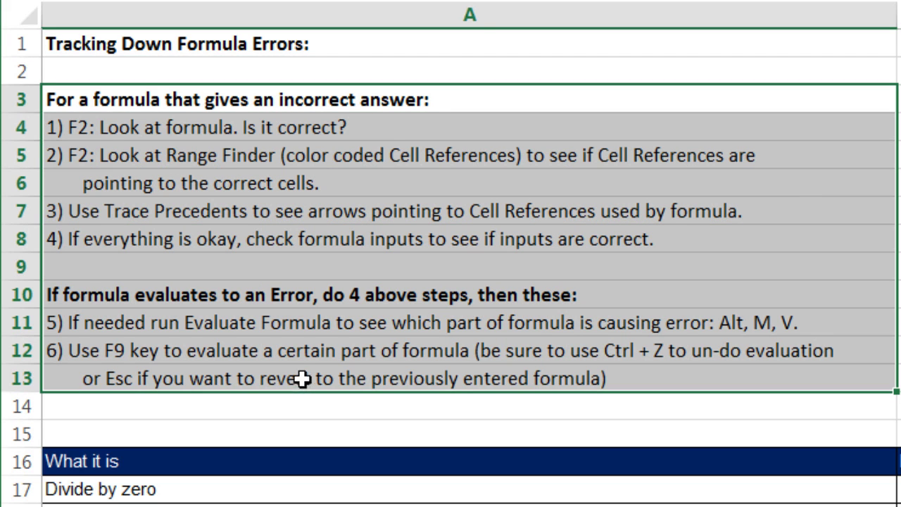
pyautogui.click(88, 102)
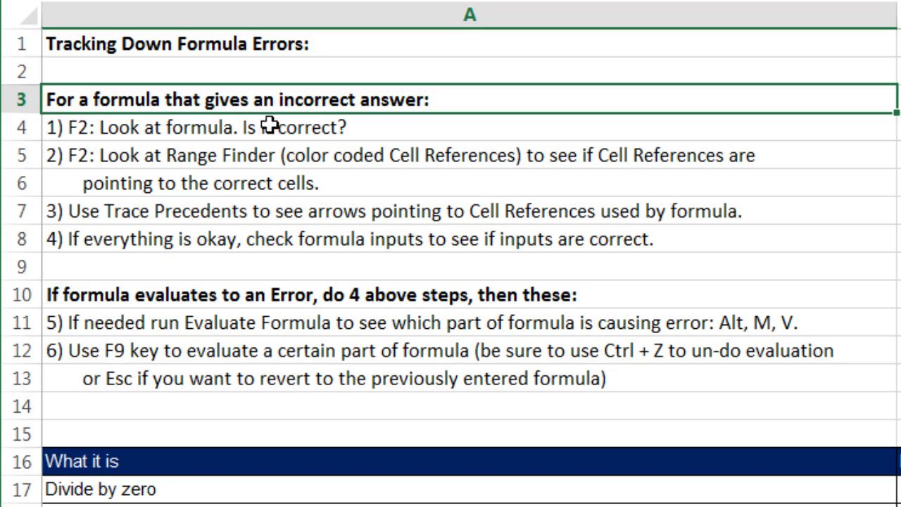
pyautogui.click(233, 289)
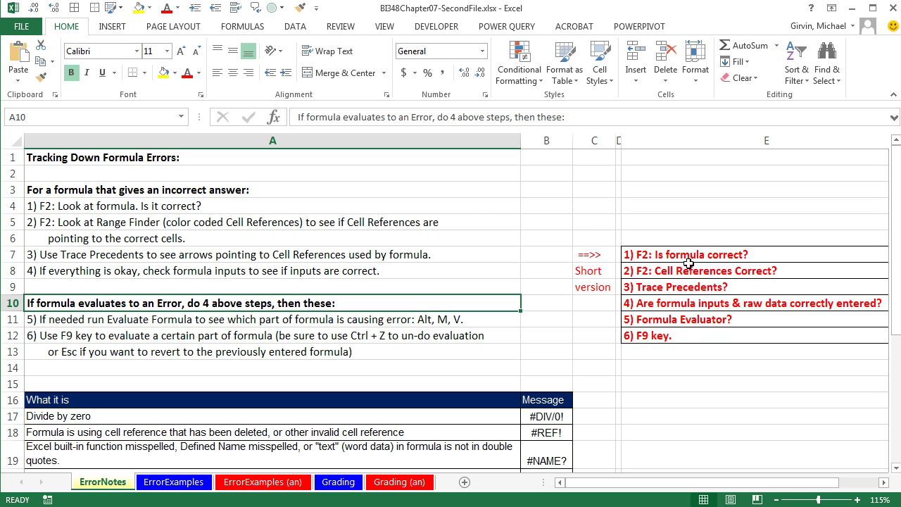
pyautogui.click(590, 396)
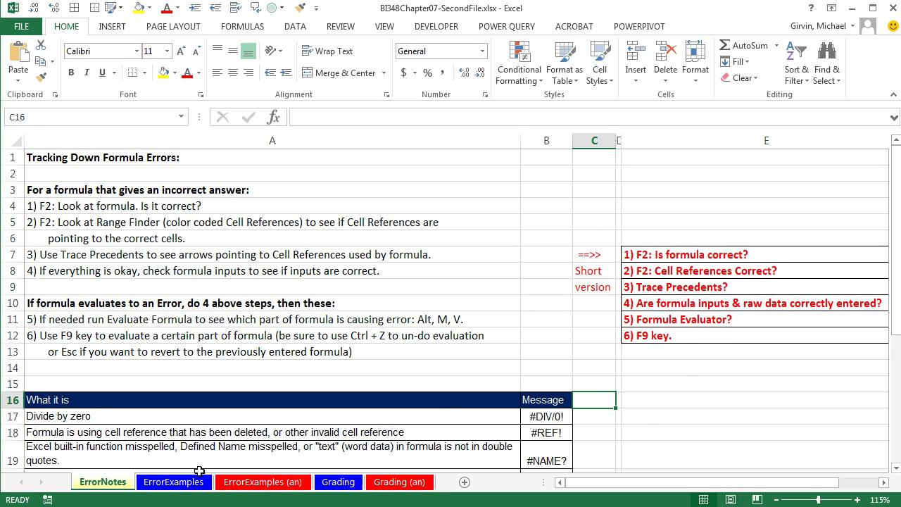
pyautogui.scroll(-3, 649, 393)
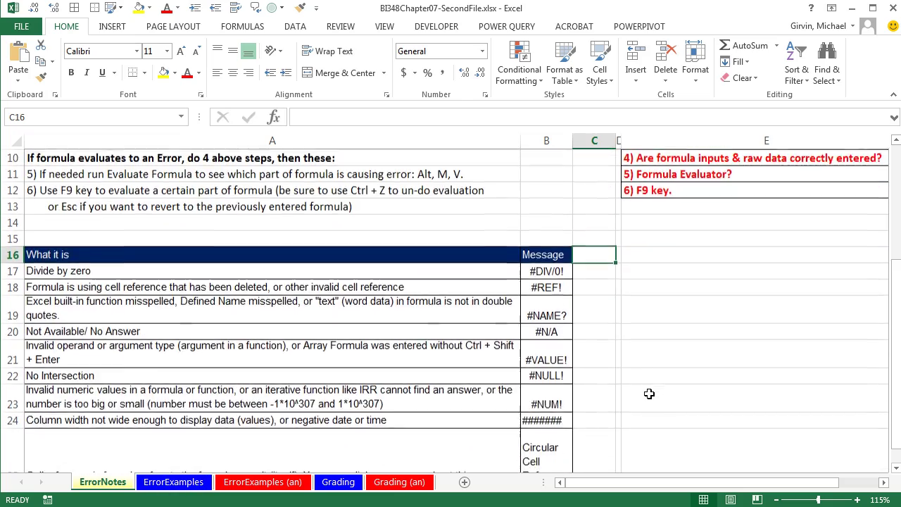
pyautogui.scroll(-1, 649, 393)
pyautogui.moveTo(580, 220); pyautogui.dragTo(594, 414)
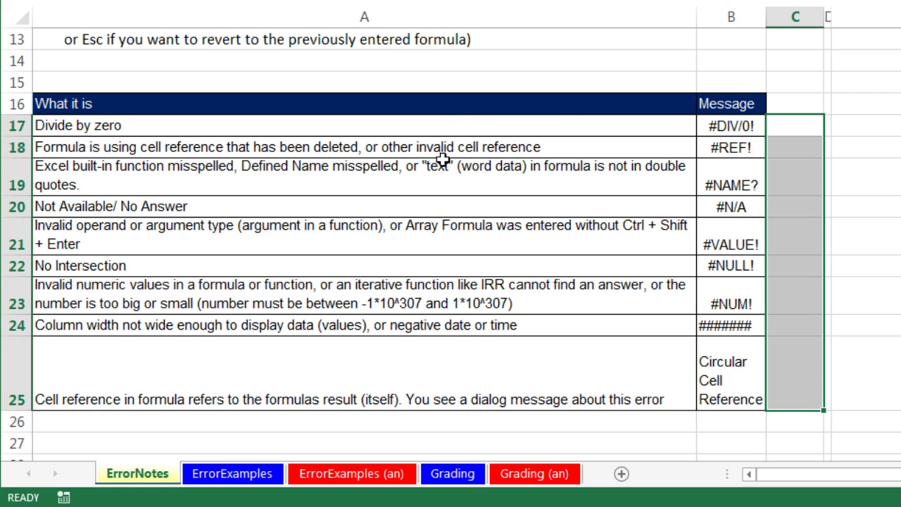
# Enter the formula =1/0 in C17, beside the divide-by-zero message.
pyautogui.click(784, 132)
pyautogui.write('=1/0')
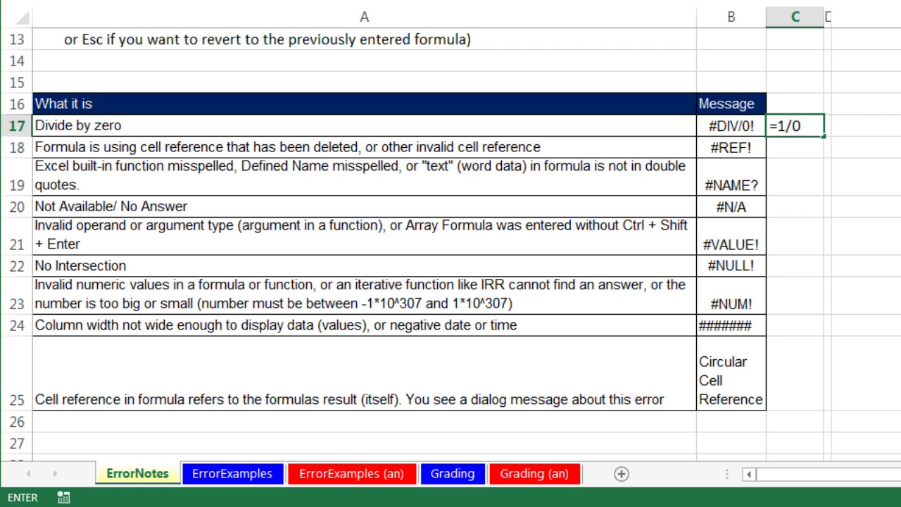
pyautogui.hotkey('ctrl', 'Return')
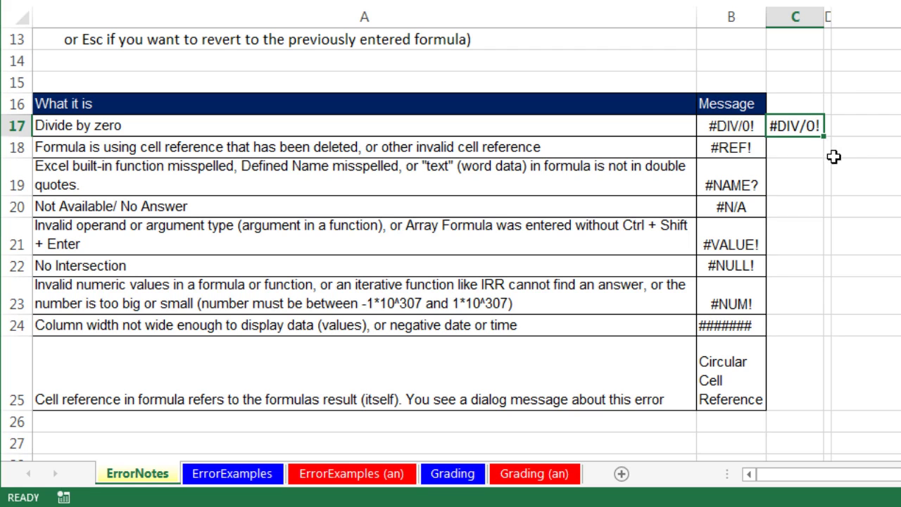
# Enter a formula in C18 that references the empty cell C26 (=C26).
pyautogui.click(807, 147)
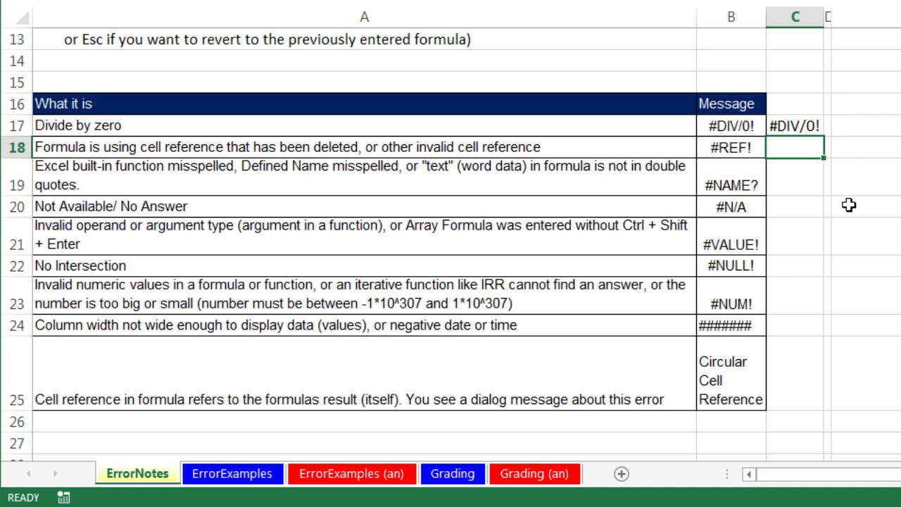
pyautogui.write('=')
pyautogui.click(791, 426)
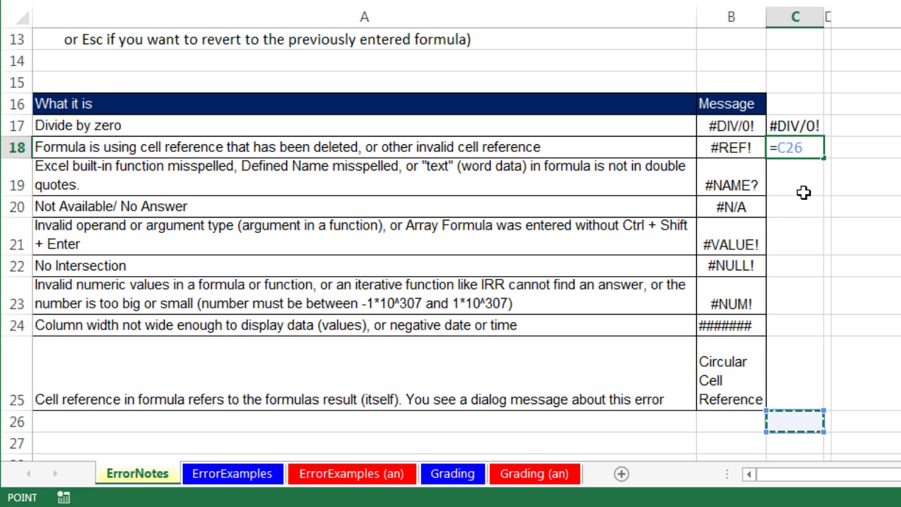
pyautogui.hotkey('ctrl', 'Return')
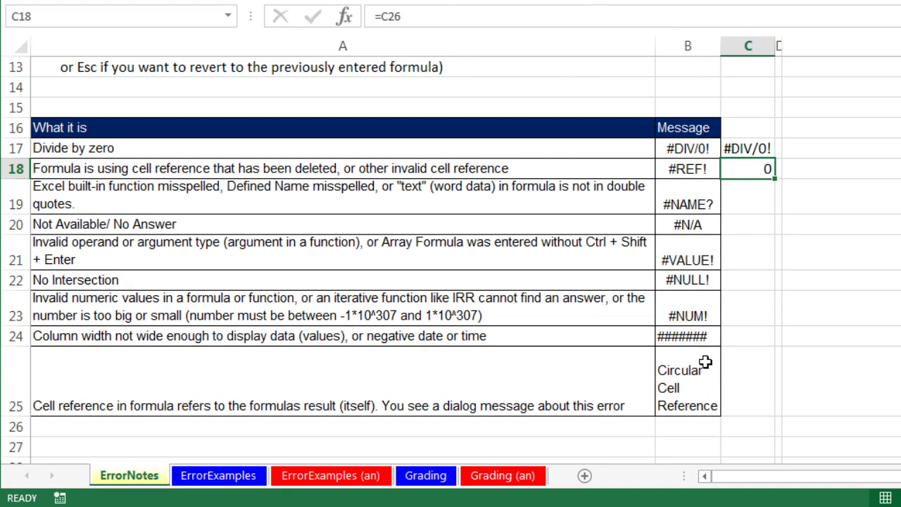
# Delete cell C26 from the sheet, shifting the cells below it up.
pyautogui.click(756, 430)
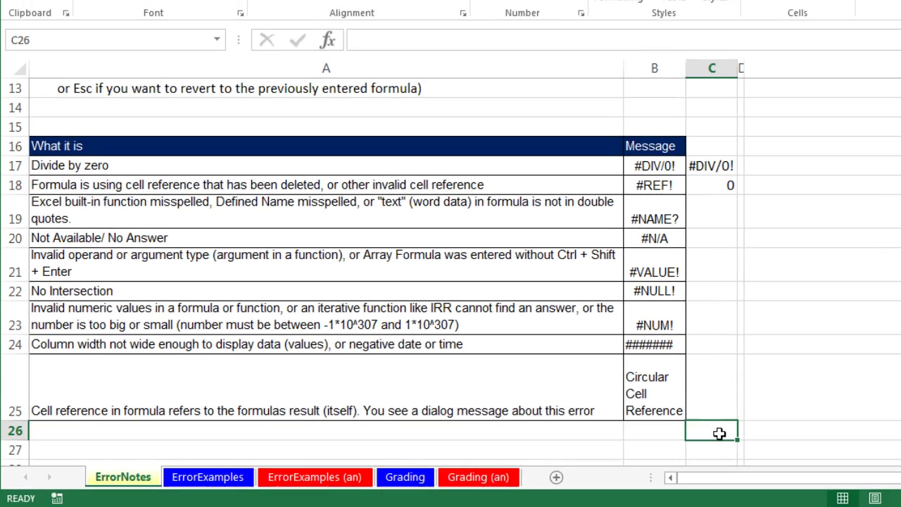
pyautogui.rightClick(755, 430)
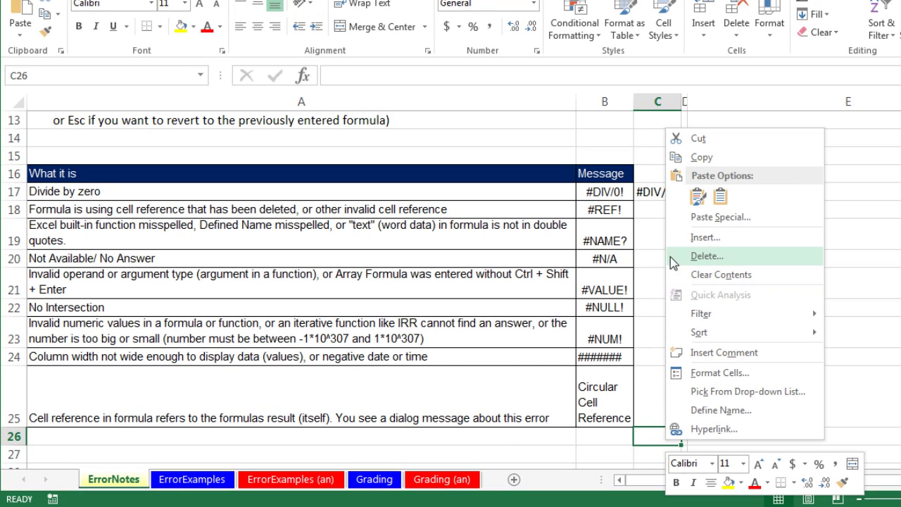
pyautogui.click(725, 258)
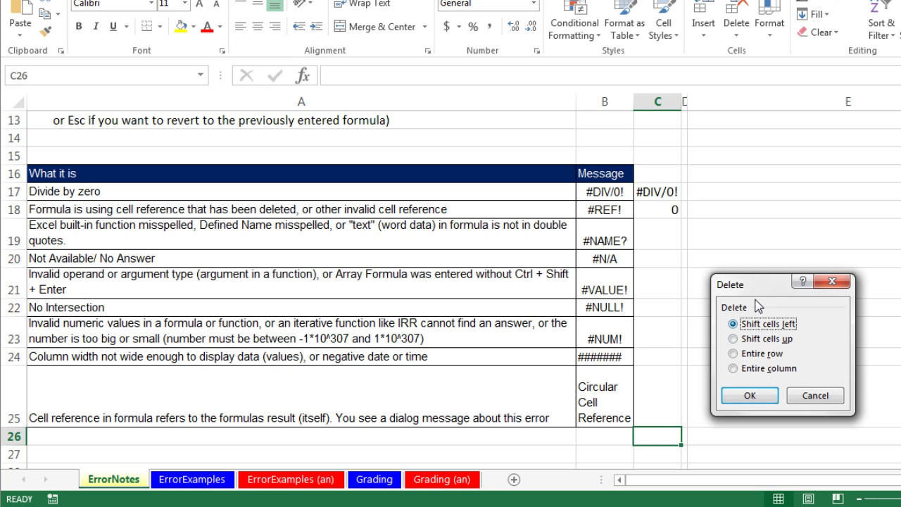
pyautogui.click(734, 339)
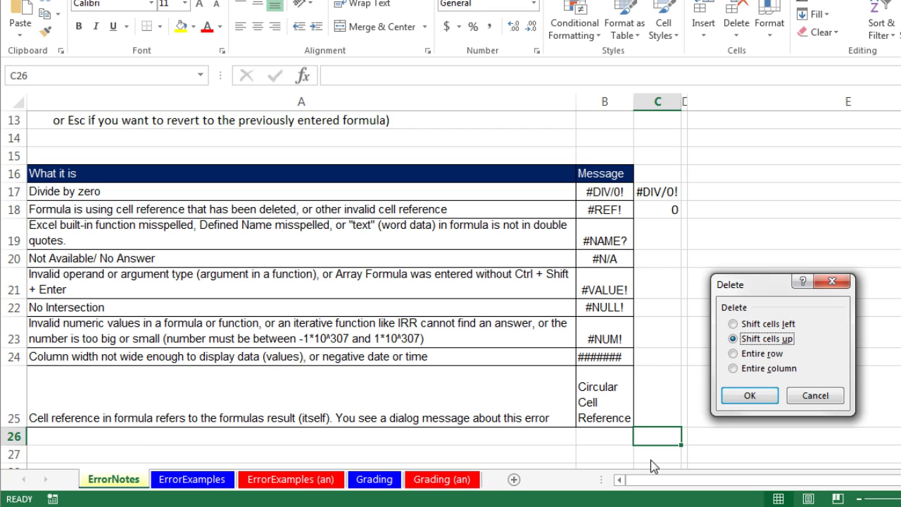
pyautogui.click(749, 395)
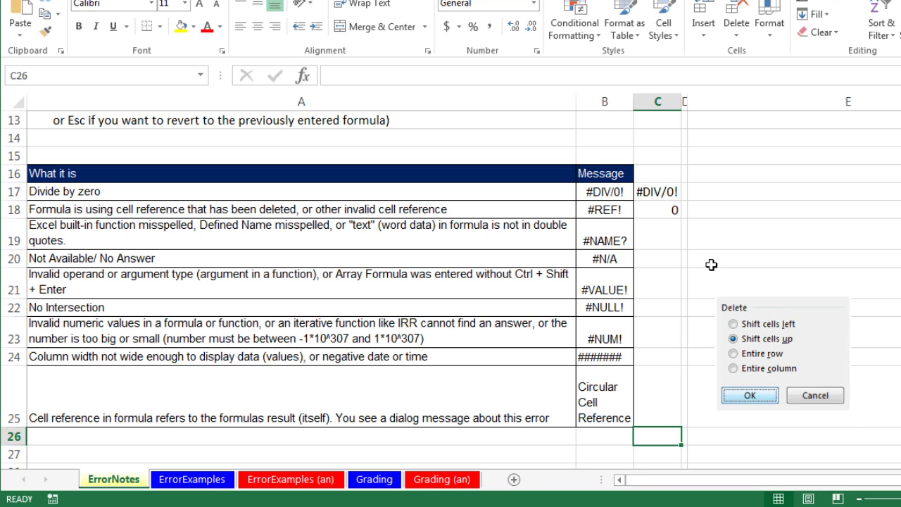
# Inspect the formula in C18 in edit mode and leave it as is.
pyautogui.click(666, 210)
pyautogui.press('F2')
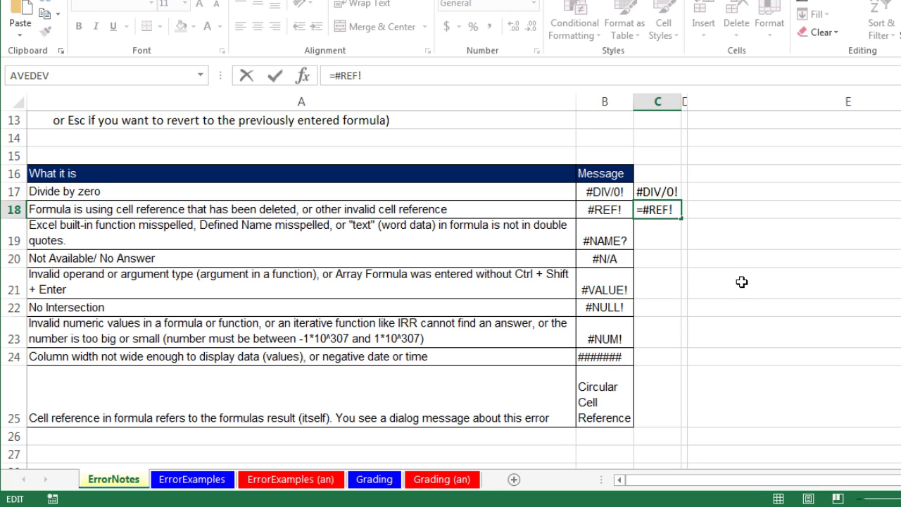
pyautogui.press('Return')
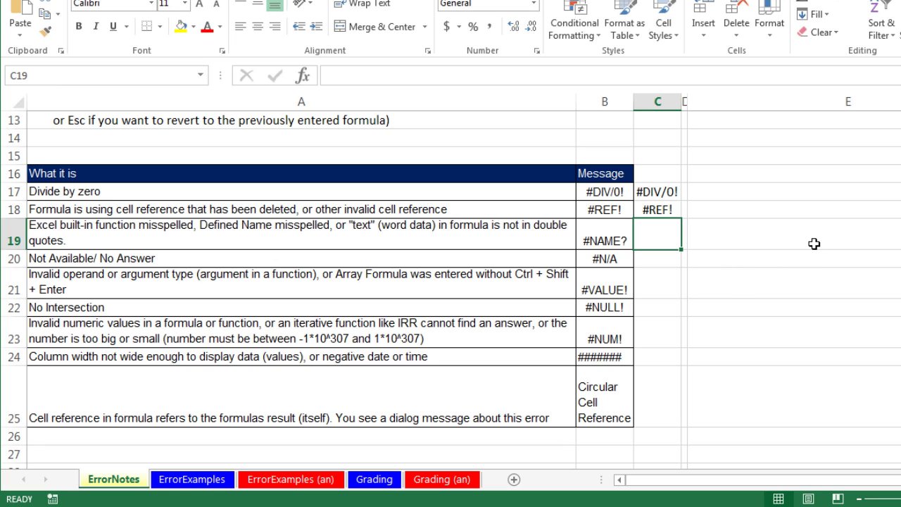
# Enter the misspelled function formula =summ(E18:E22) in C19 and widen column C to fit its result.
pyautogui.write('=summ(')
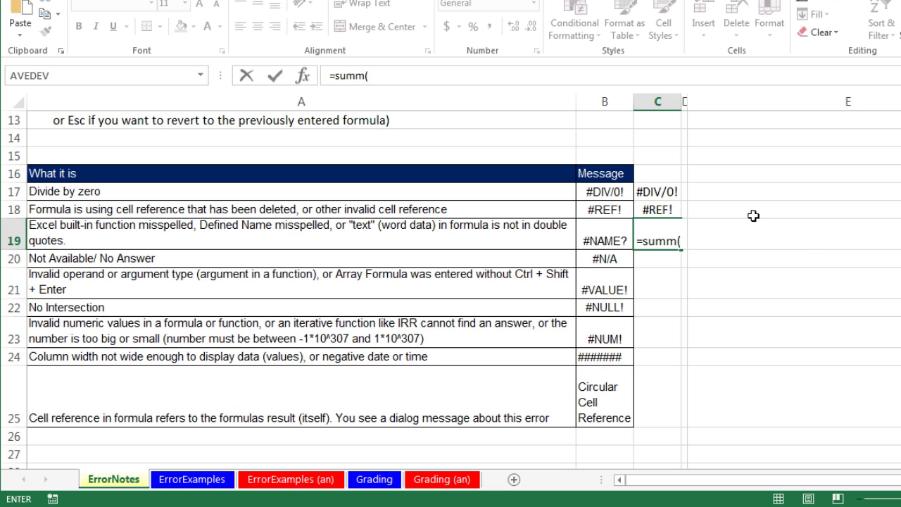
pyautogui.moveTo(752, 214); pyautogui.dragTo(752, 307)
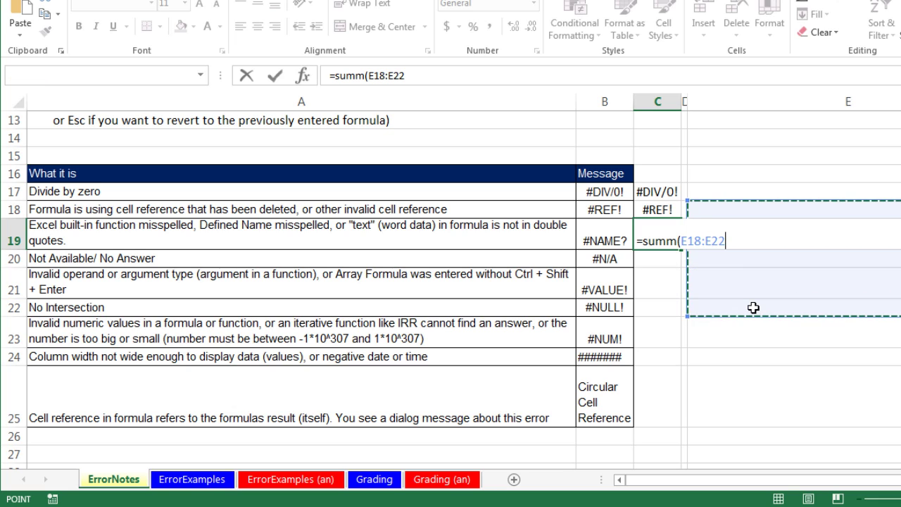
pyautogui.write(')')
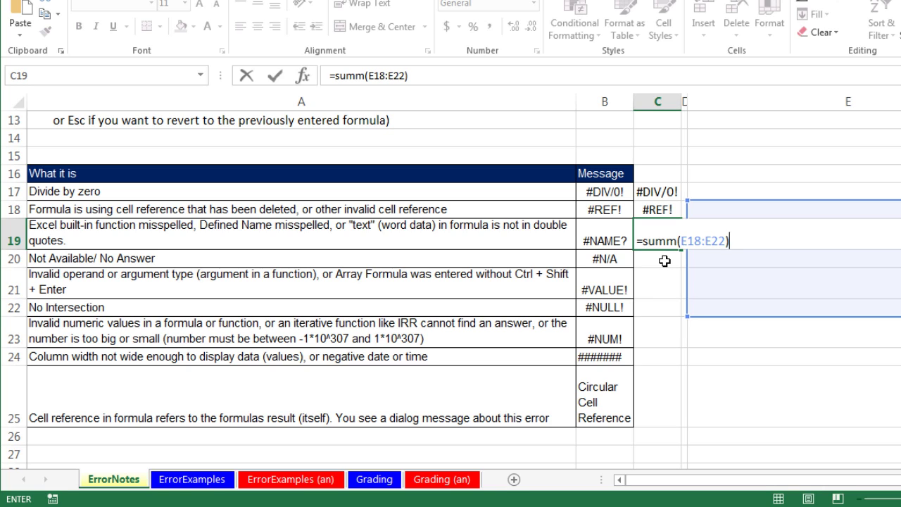
pyautogui.hotkey('ctrl', 'Return')
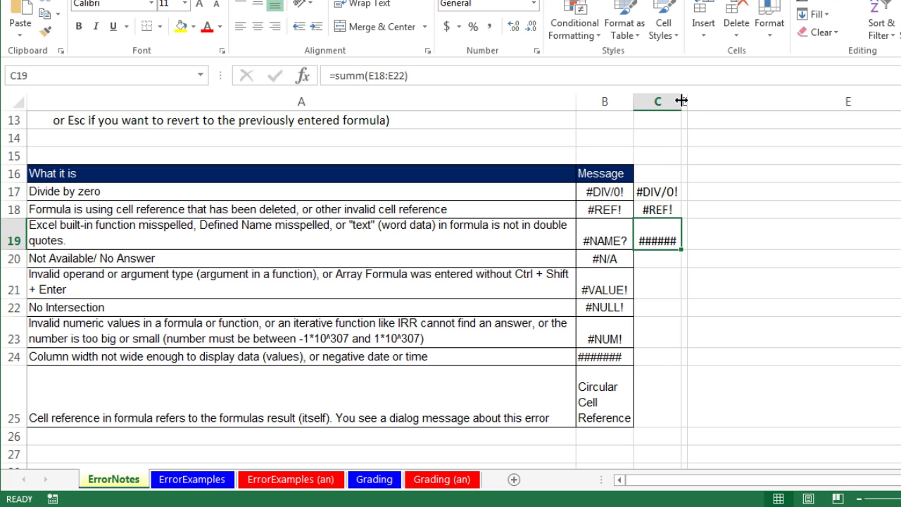
pyautogui.moveTo(682, 100); pyautogui.dragTo(719, 100)
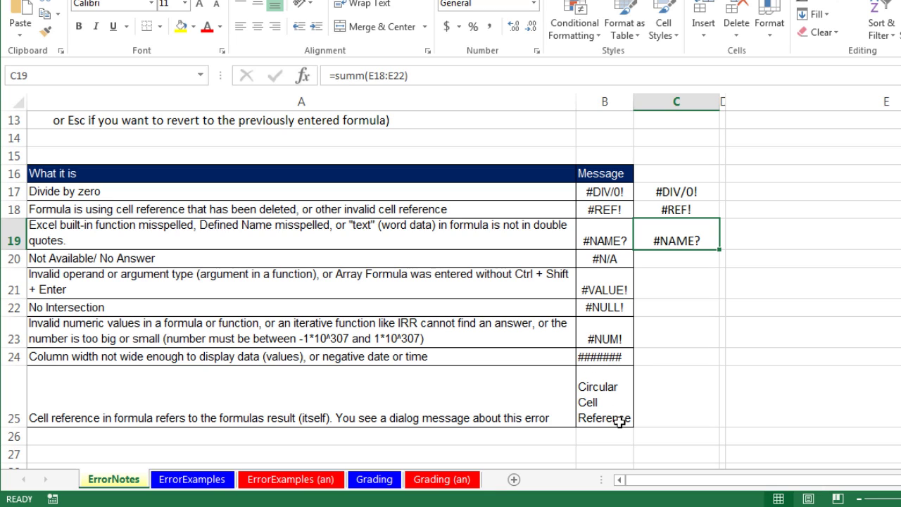
# Enter the formula ="red"*3 in C21, beside the invalid operand message.
pyautogui.click(618, 262)
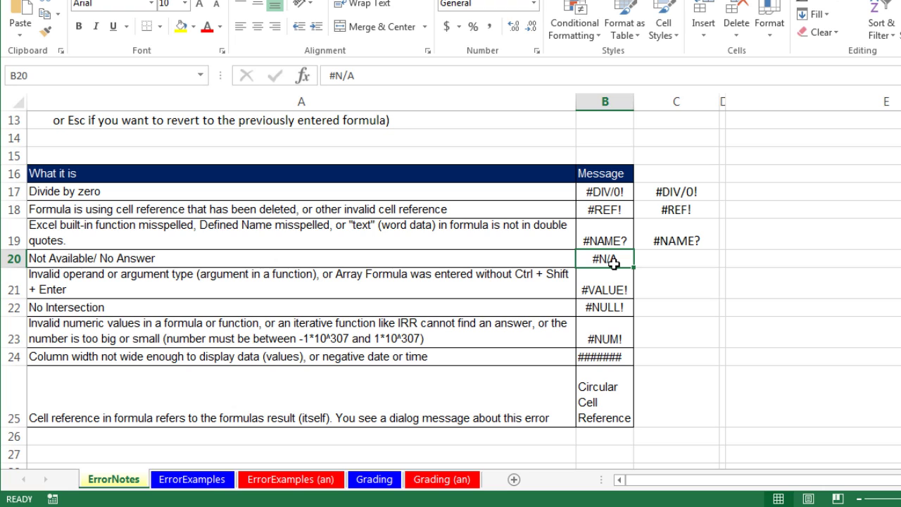
pyautogui.click(627, 287)
pyautogui.click(656, 286)
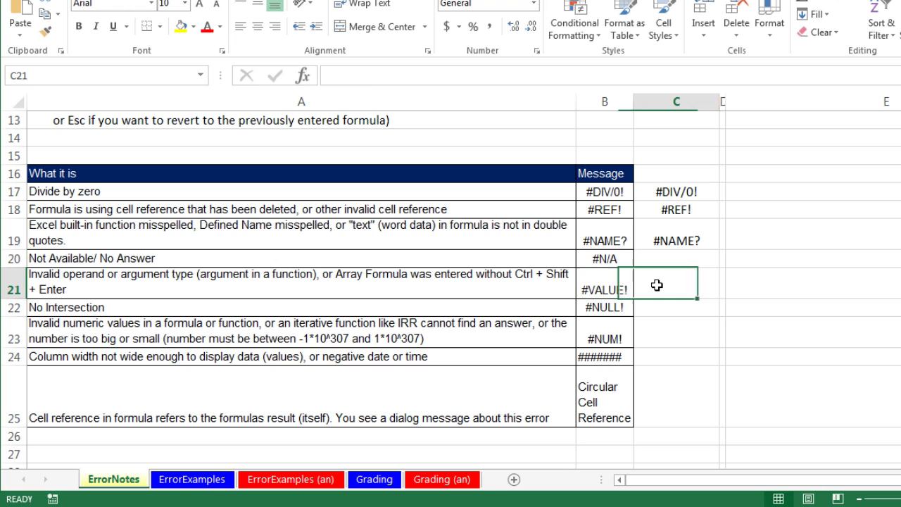
pyautogui.write('="red"*3')
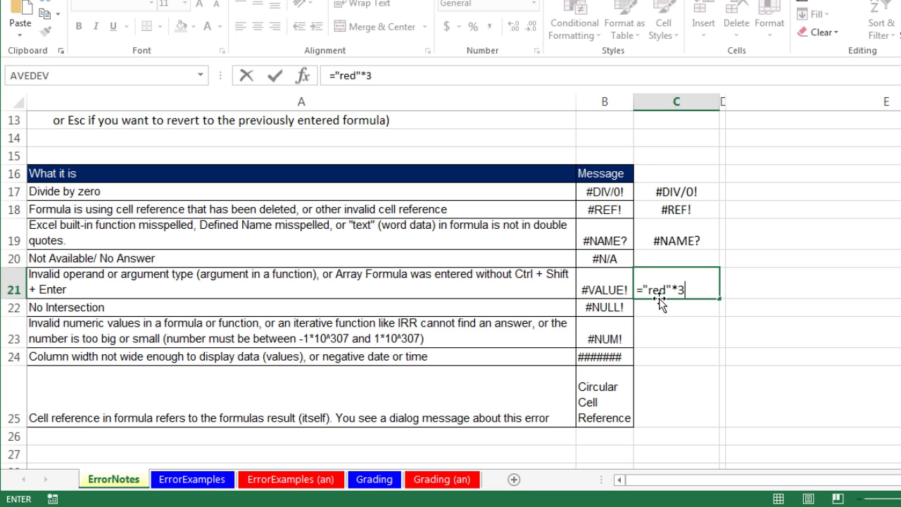
pyautogui.hotkey('ctrl', 'Return')
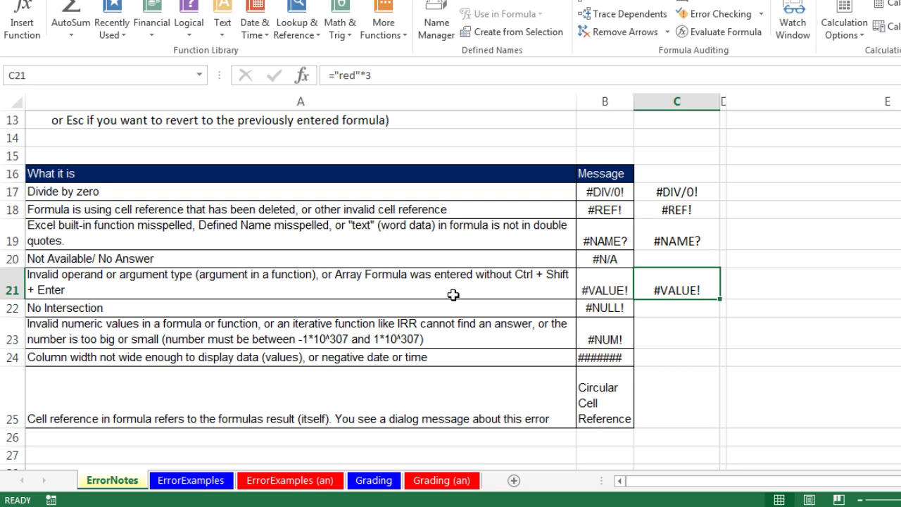
# Enter the formula =24^307 in C23, beside the invalid numeric value message.
pyautogui.click(596, 311)
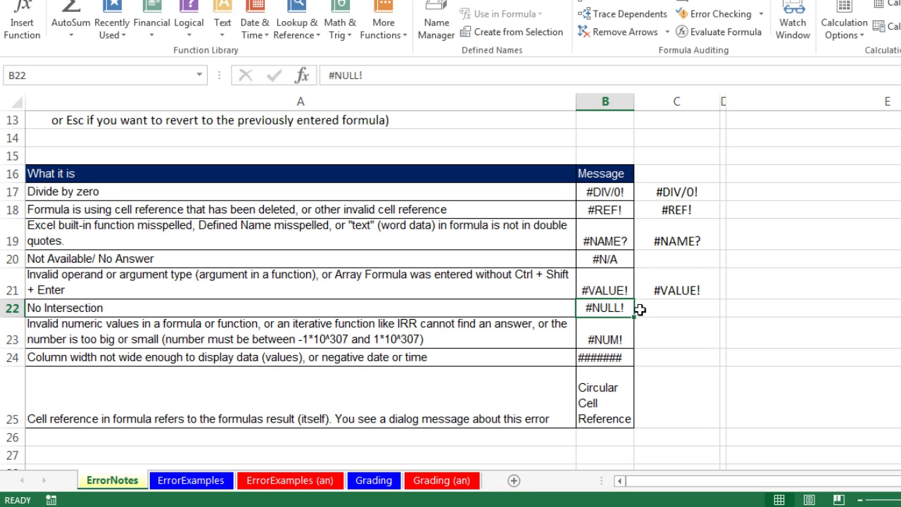
pyautogui.click(605, 336)
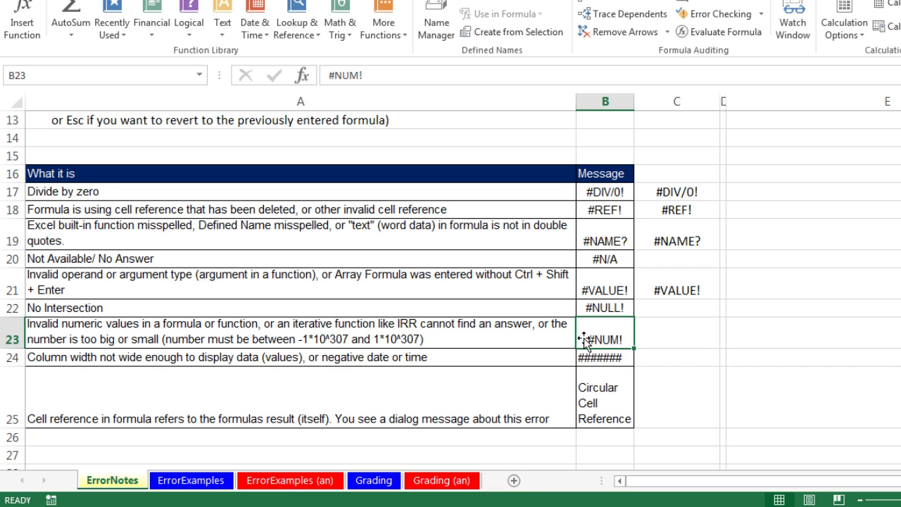
pyautogui.click(668, 341)
pyautogui.write('=24^307')
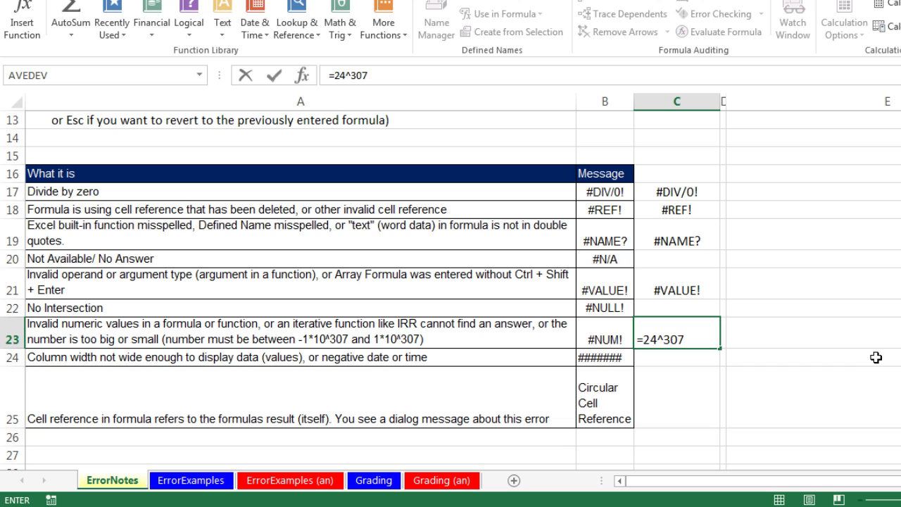
pyautogui.hotkey('ctrl', 'Return')
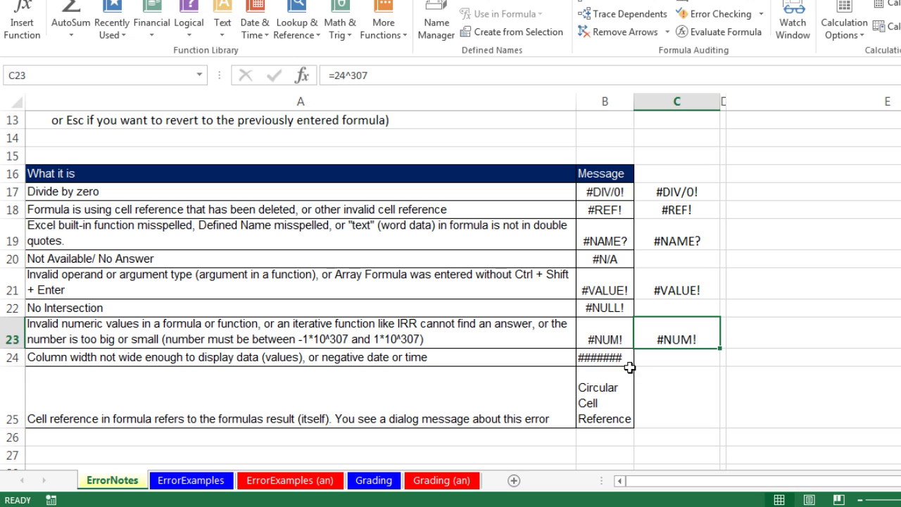
# Enter the self-referencing formula =SUM(C25:C28) in C25, beside the circular cell reference message, and dismiss the warning.
pyautogui.click(645, 402)
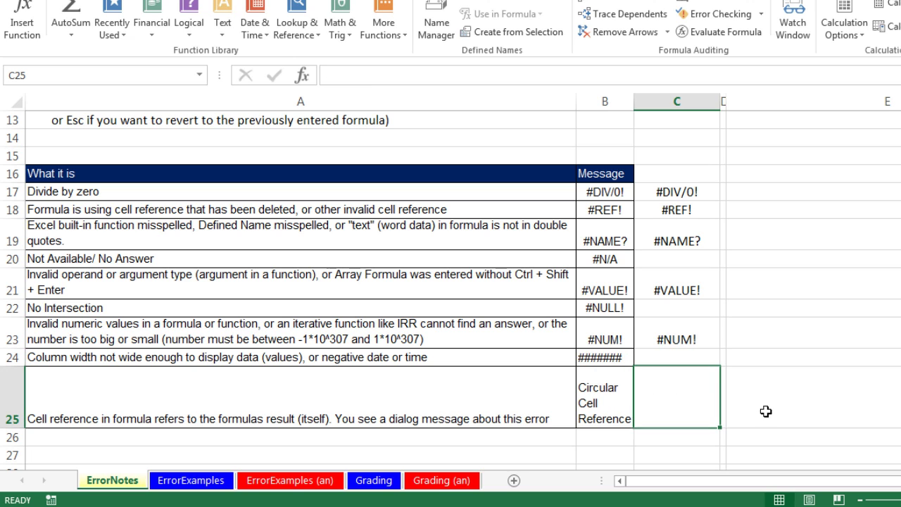
pyautogui.write('=su')
pyautogui.press('Down')
pyautogui.press('Down')
pyautogui.press('Tab')
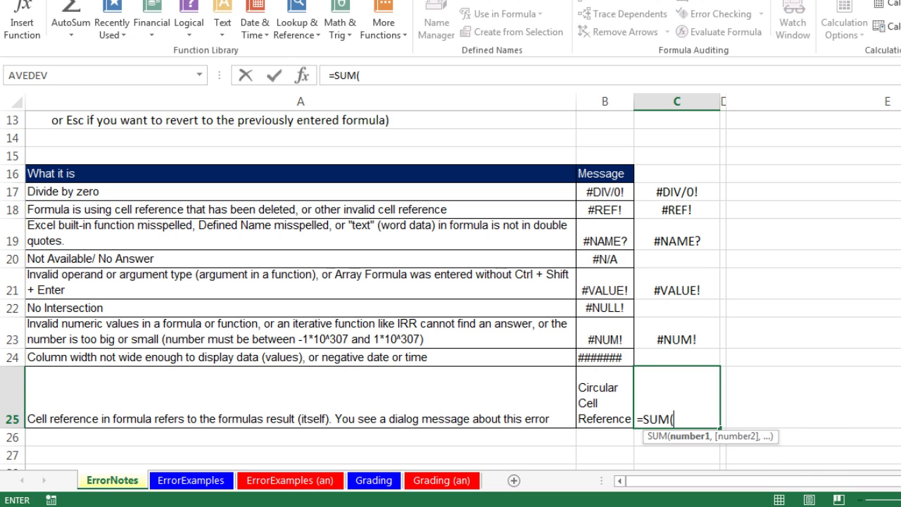
pyautogui.scroll(-2, 742, 346)
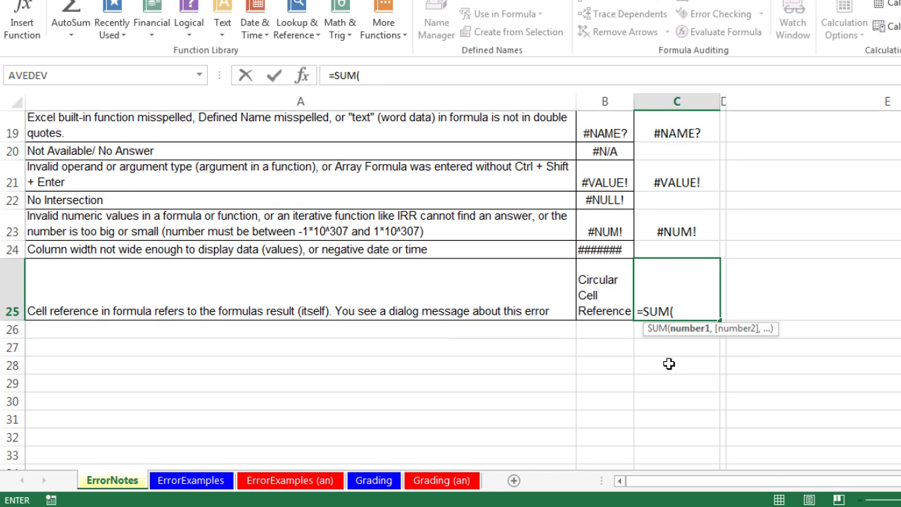
pyautogui.moveTo(669, 363); pyautogui.dragTo(677, 290)
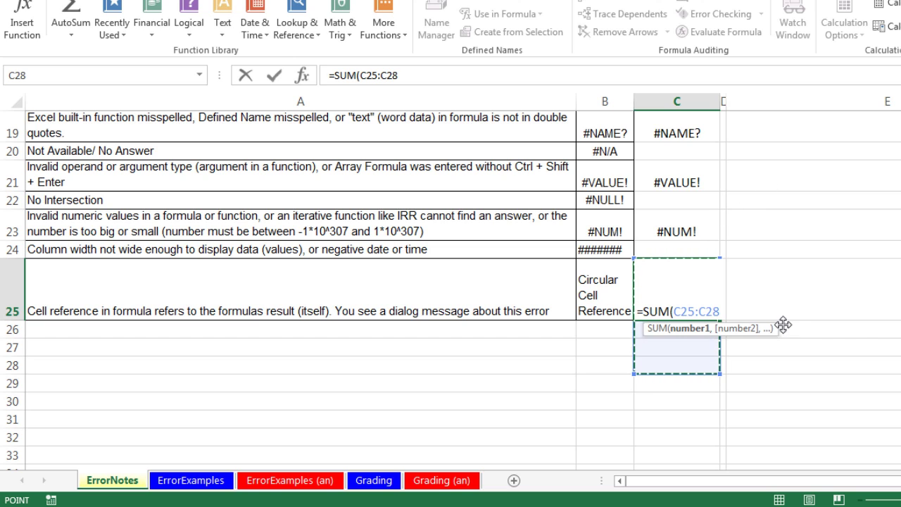
pyautogui.write(')')
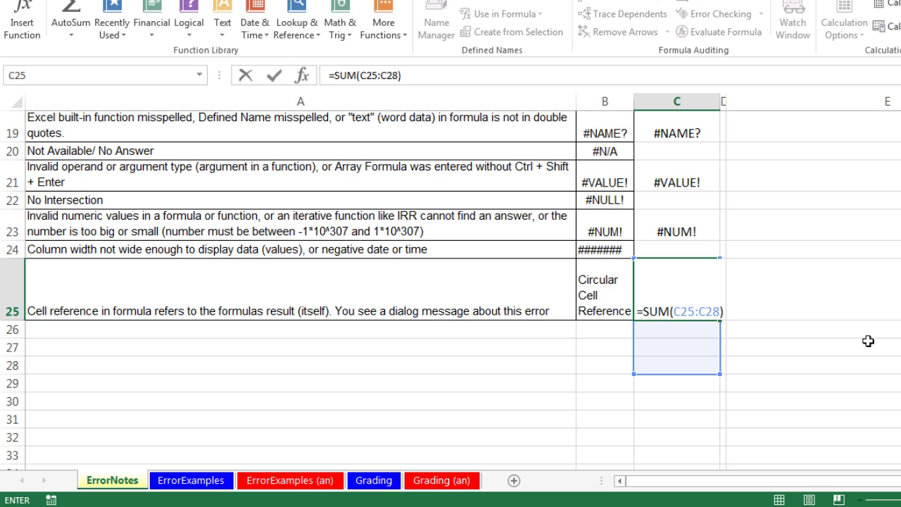
pyautogui.press('Return')
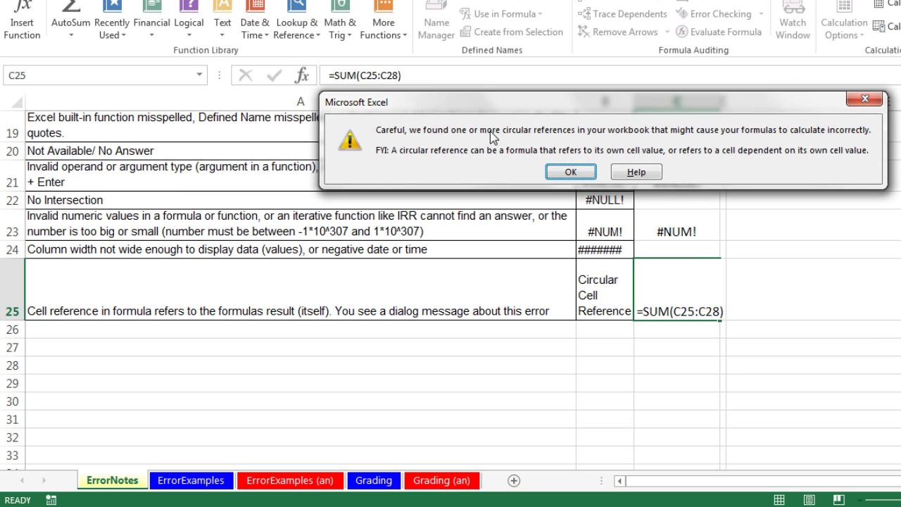
pyautogui.press('Return')
# Remove the circular reference by changing the formula in C25 to =SUM(C26:C28).
pyautogui.doubleClick(698, 310)
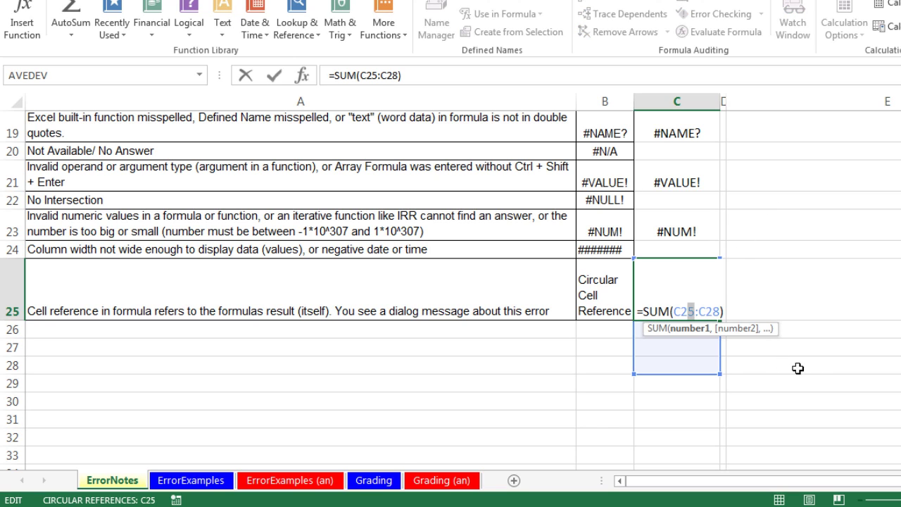
pyautogui.write('6')
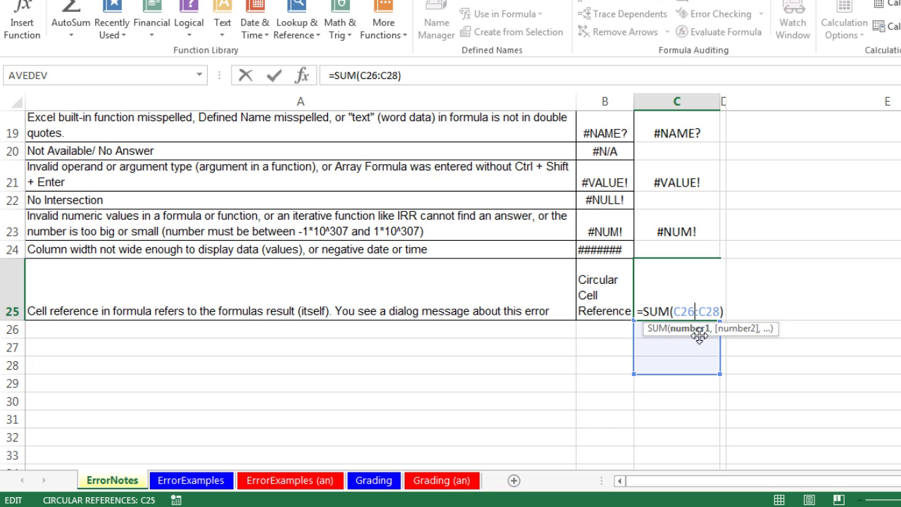
pyautogui.hotkey('ctrl', 'Return')
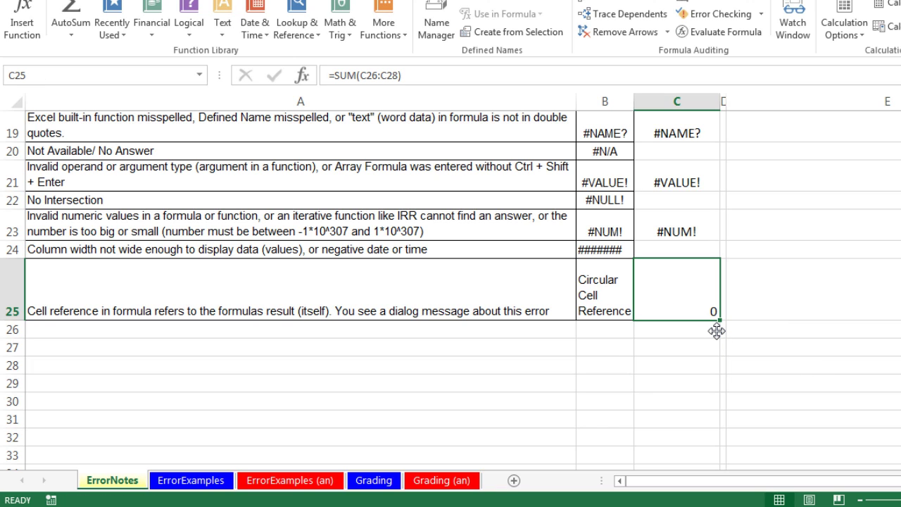
# Switch to the ErrorExamples sheet and inspect the variable cost per unit formula in B14 in edit mode.
pyautogui.click(180, 484)
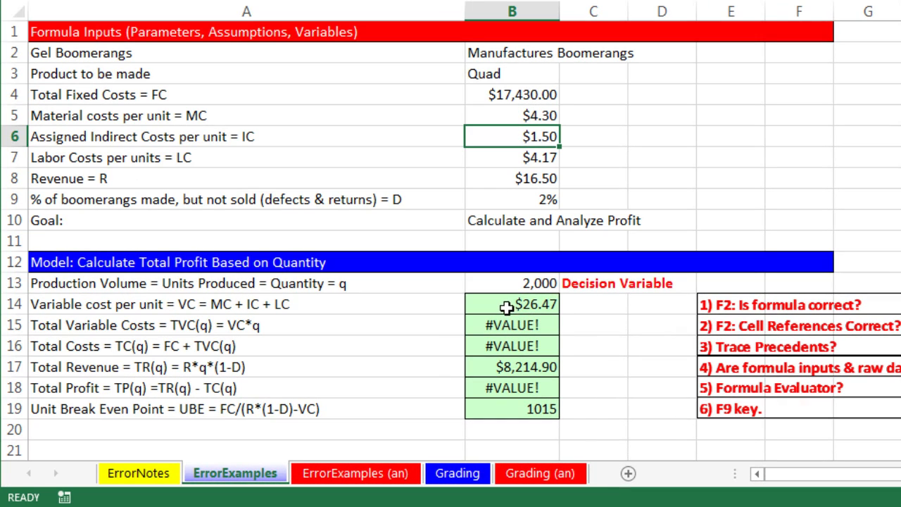
pyautogui.click(506, 307)
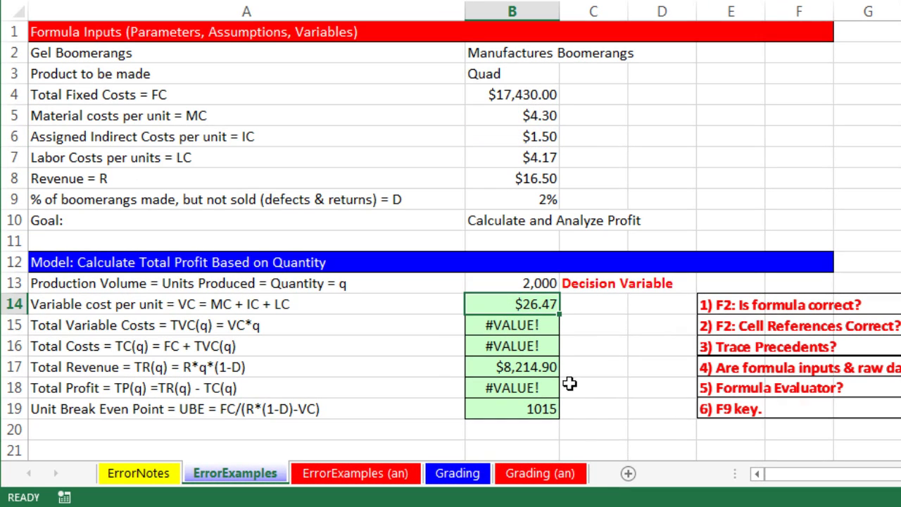
pyautogui.press('F2')
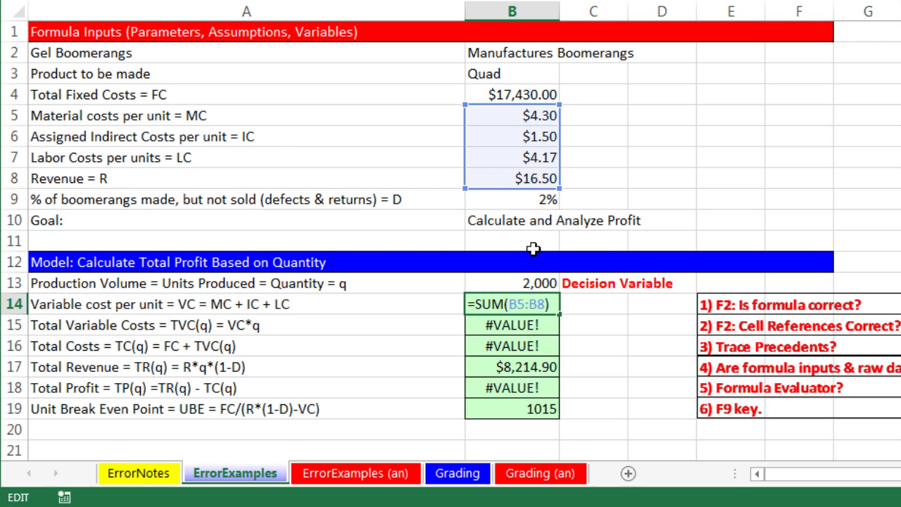
pyautogui.click(511, 301)
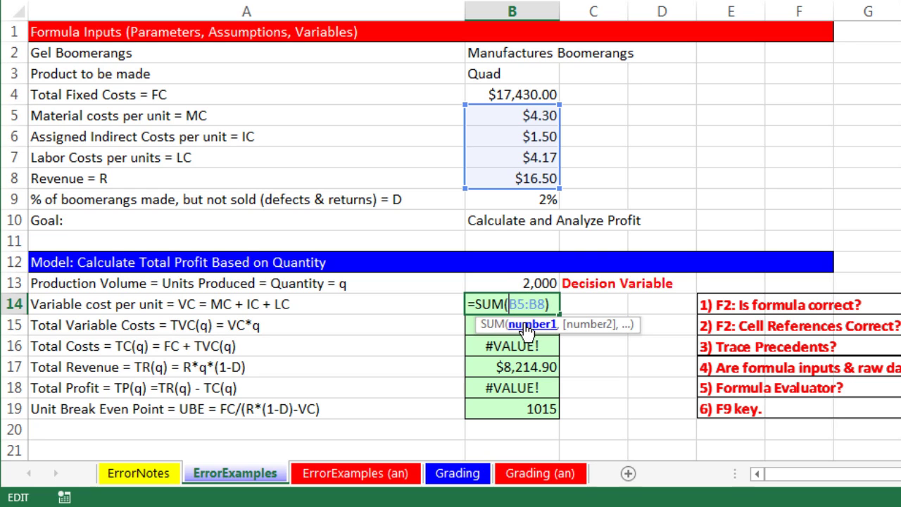
pyautogui.click(528, 325)
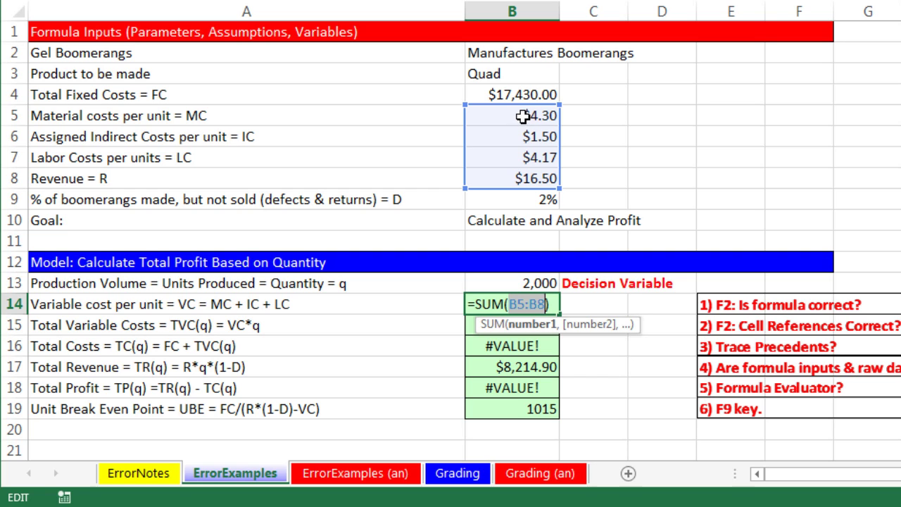
pyautogui.moveTo(522, 117); pyautogui.dragTo(529, 155)
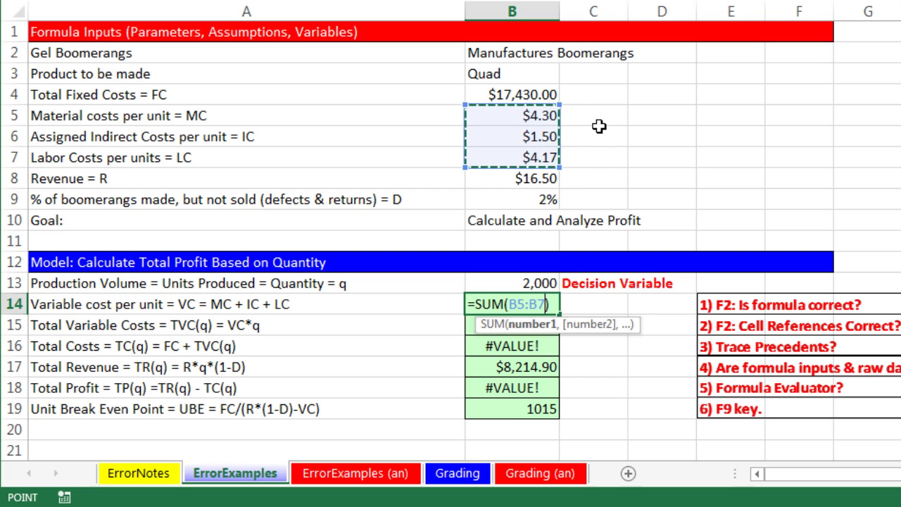
pyautogui.press('Escape')
pyautogui.press('F2')
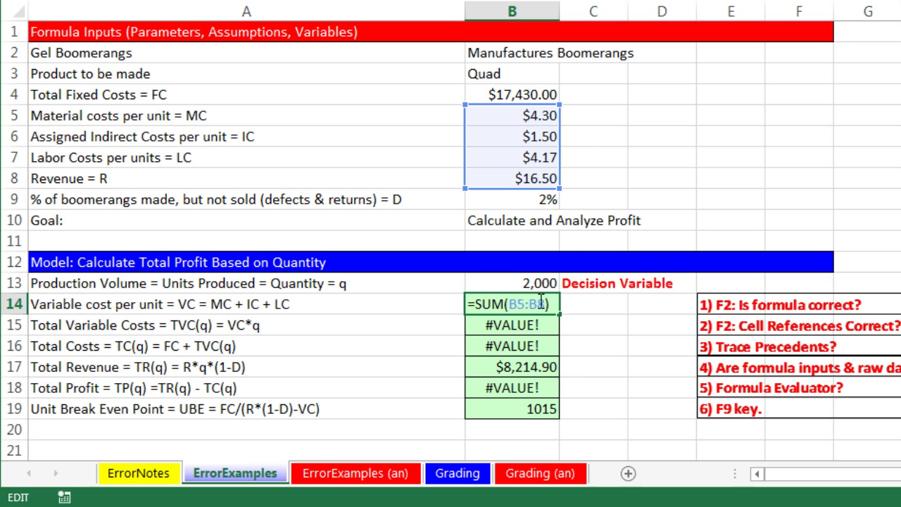
pyautogui.moveTo(538, 303); pyautogui.dragTo(546, 303)
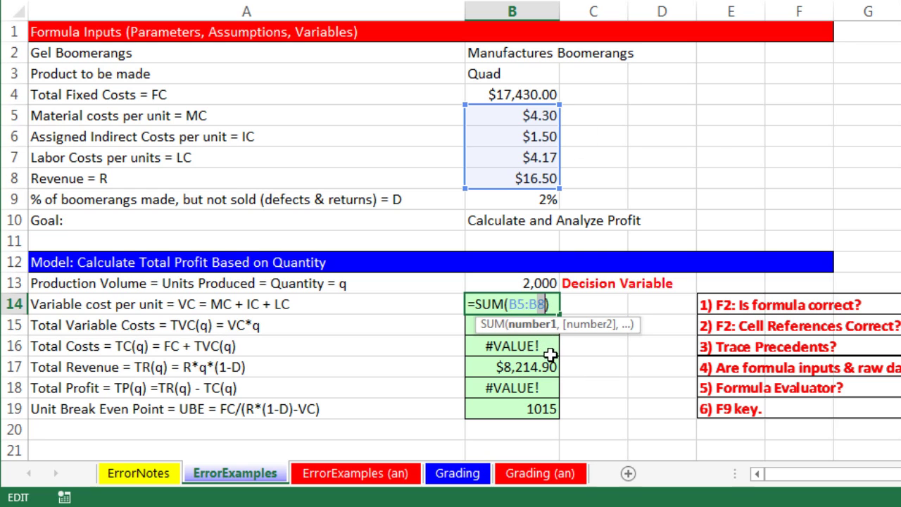
pyautogui.write('7')
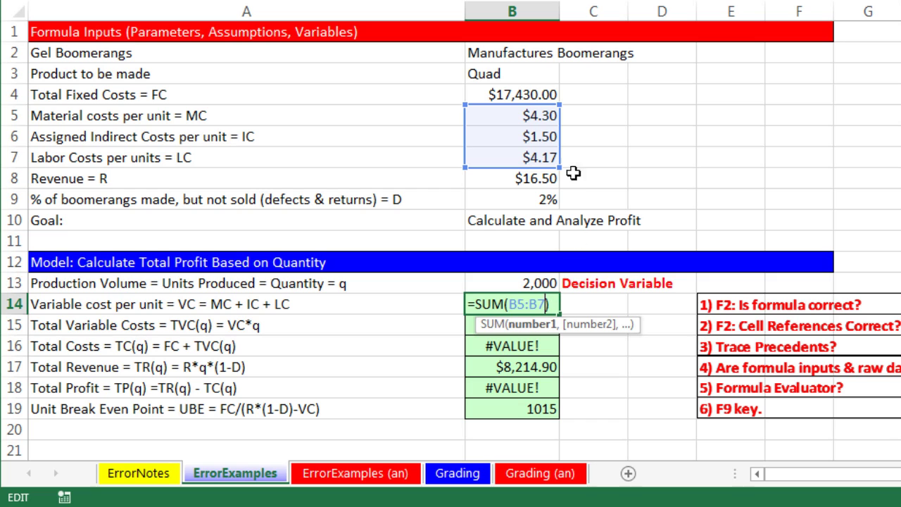
pyautogui.press('Escape')
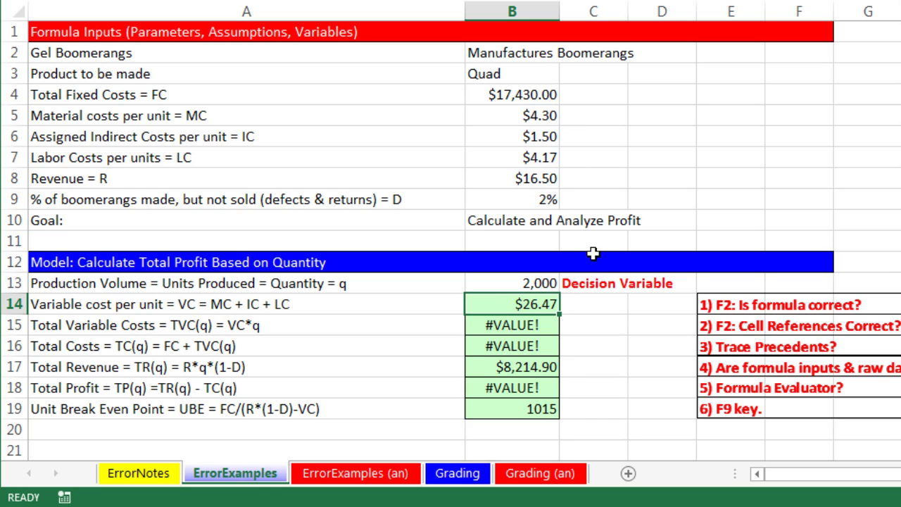
# Correct the variable cost per unit formula in B14 to =SUM(B5:B7), leaving out the revenue cell.
pyautogui.press('F2')
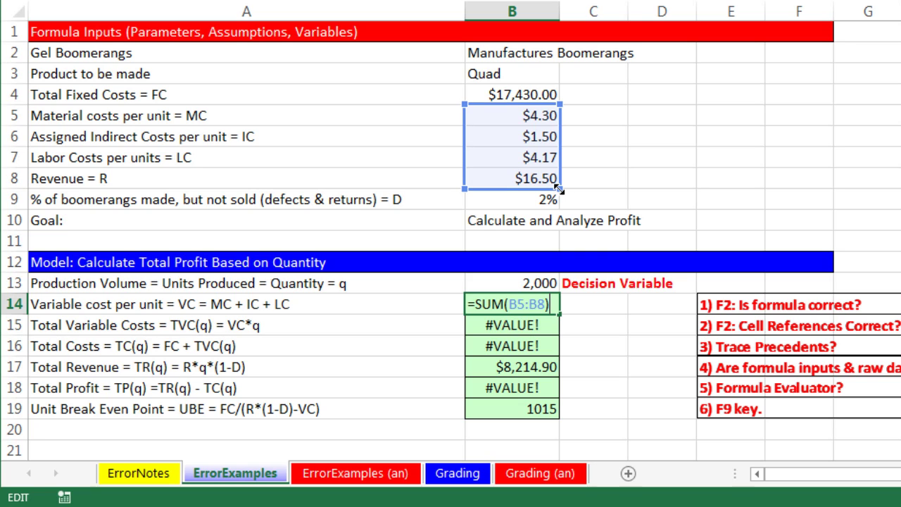
pyautogui.moveTo(558, 185); pyautogui.dragTo(564, 175)
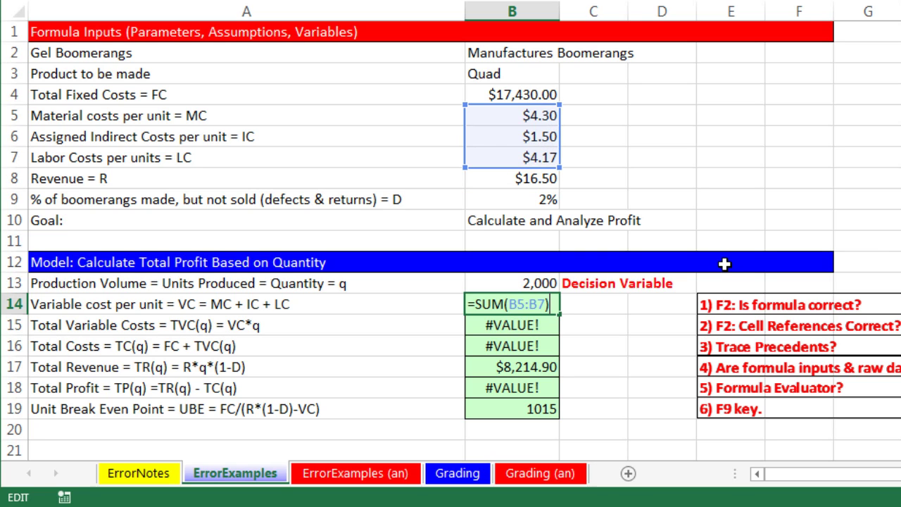
pyautogui.press('Return')
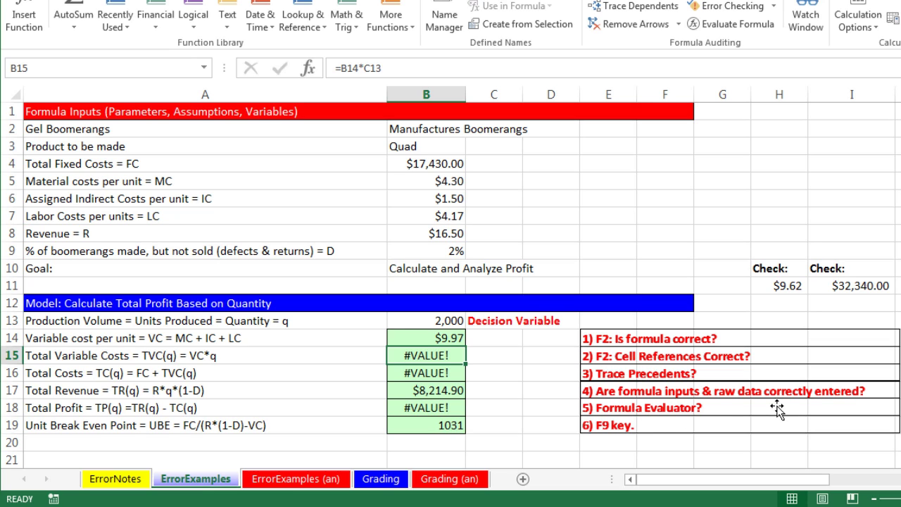
# Check the three unit cost inputs in B5:B7 and set the assigned indirect costs per unit in B6 to 1.15.
pyautogui.moveTo(430, 177); pyautogui.dragTo(439, 214)
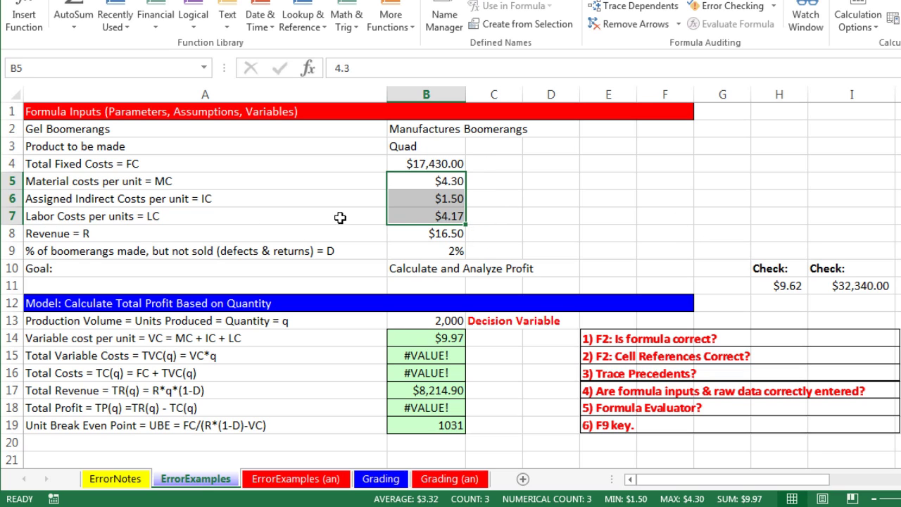
pyautogui.click(452, 202)
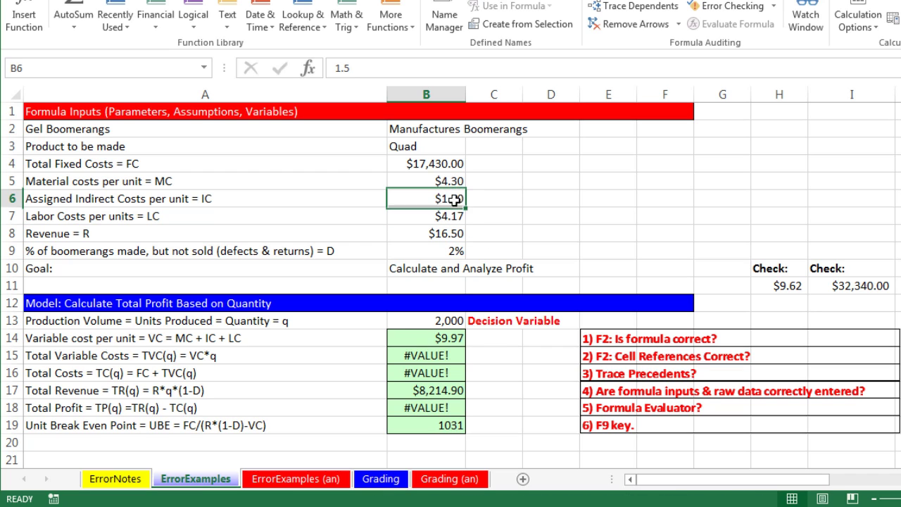
pyautogui.press('F2')
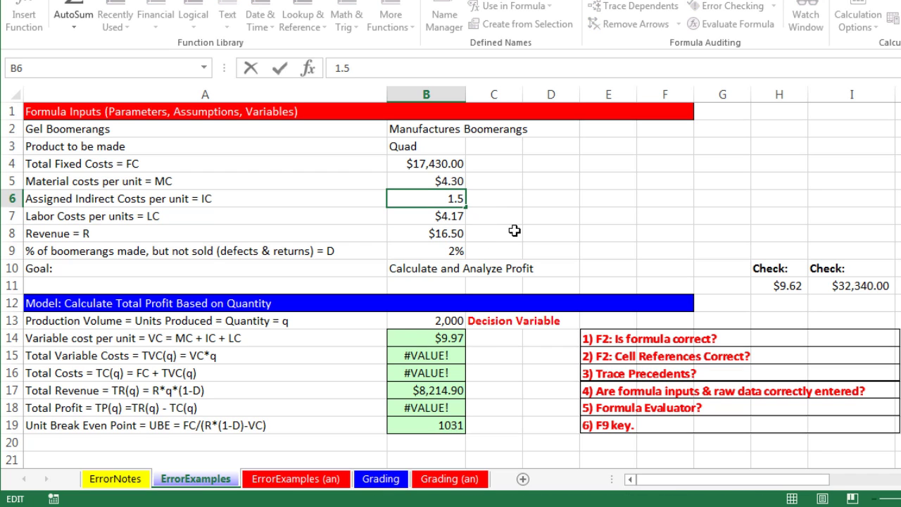
pyautogui.hotkey('ctrl', 'Return')
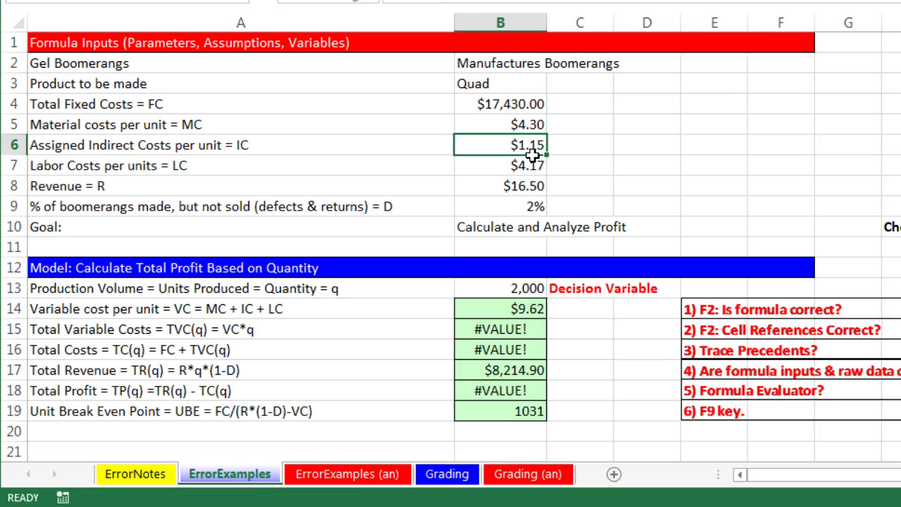
# Correct the total variable costs formula in B15 to =B14*B13 so it multiplies by the production volume.
pyautogui.click(451, 354)
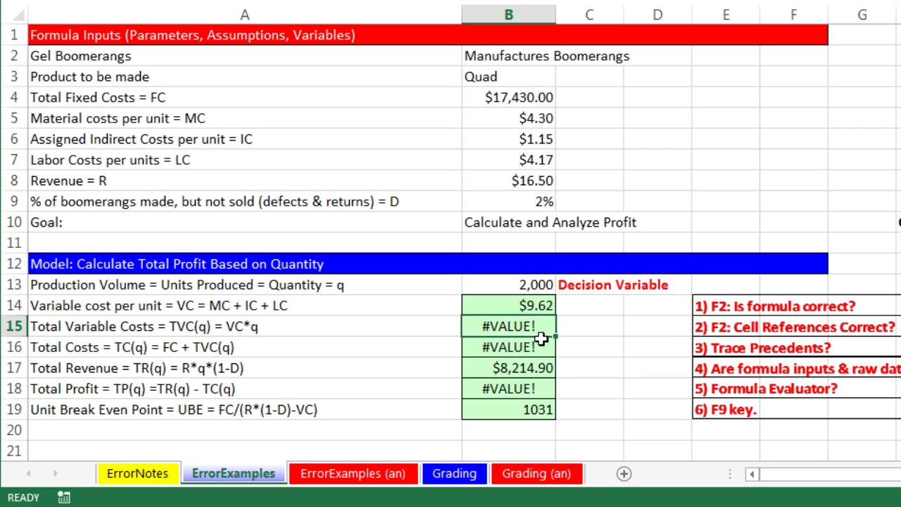
pyautogui.press('F2')
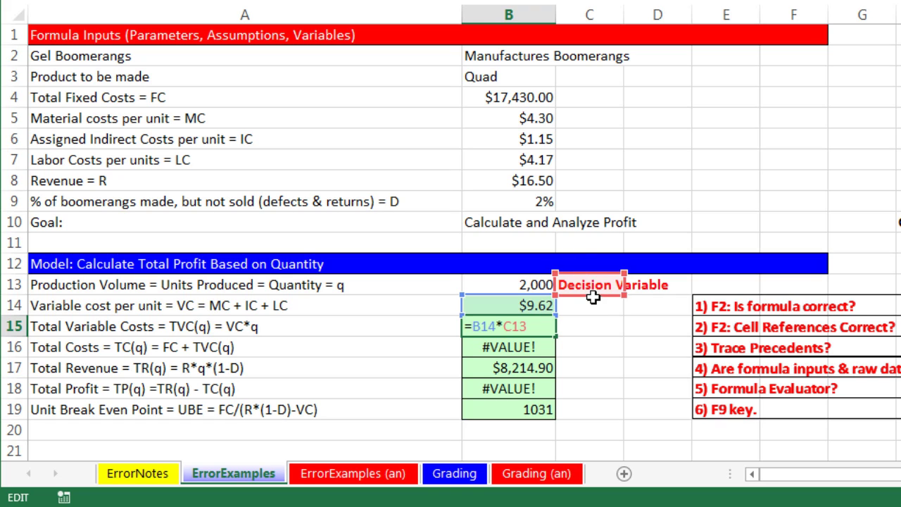
pyautogui.moveTo(600, 296); pyautogui.dragTo(507, 295)
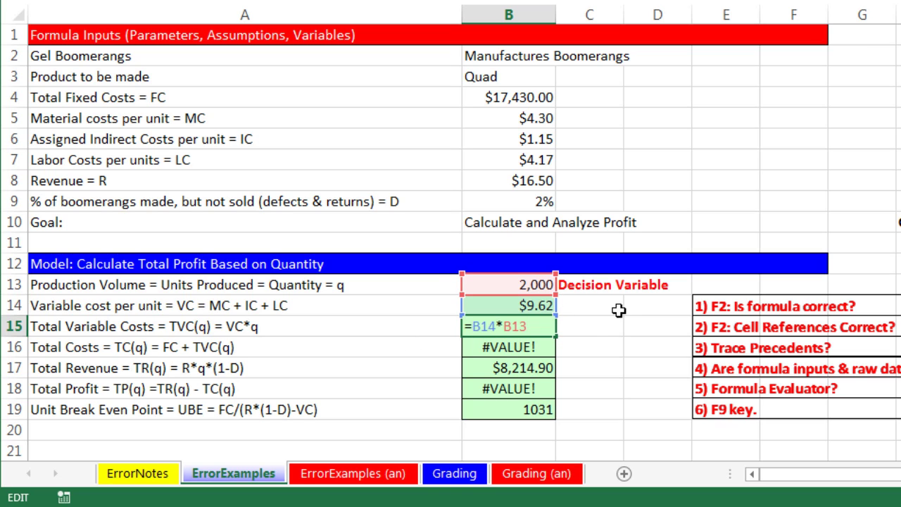
pyautogui.press('Return')
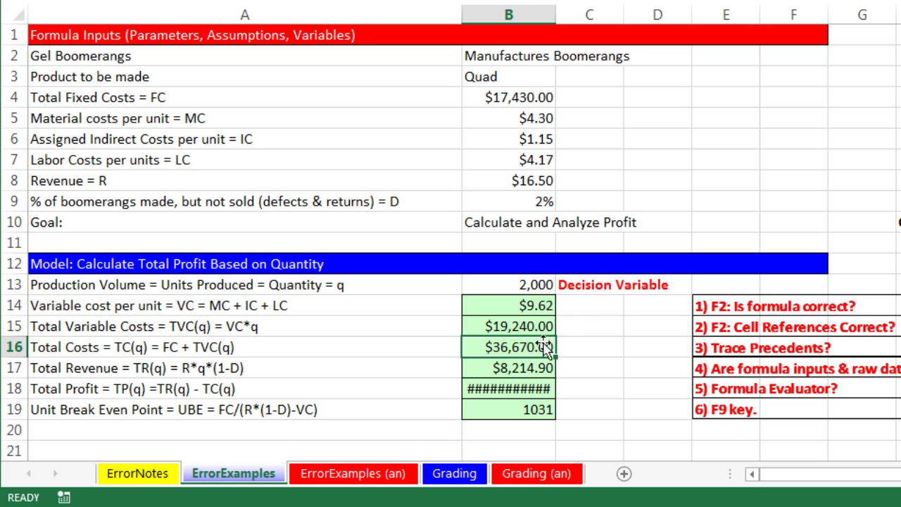
# Check the total costs formula in B16 and correct the total revenue formula in B17 to =B8*B13*(1-B9) so it uses the revenue cell.
pyautogui.press('F2')
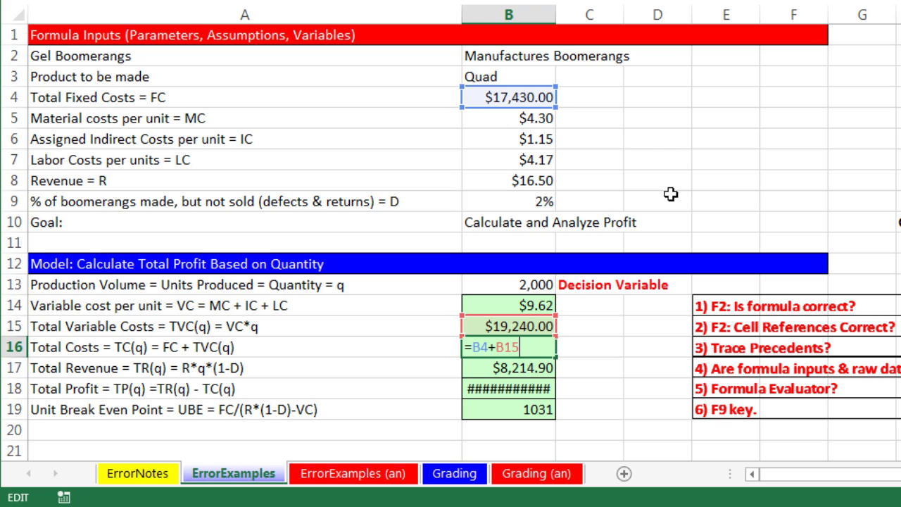
pyautogui.press('Return')
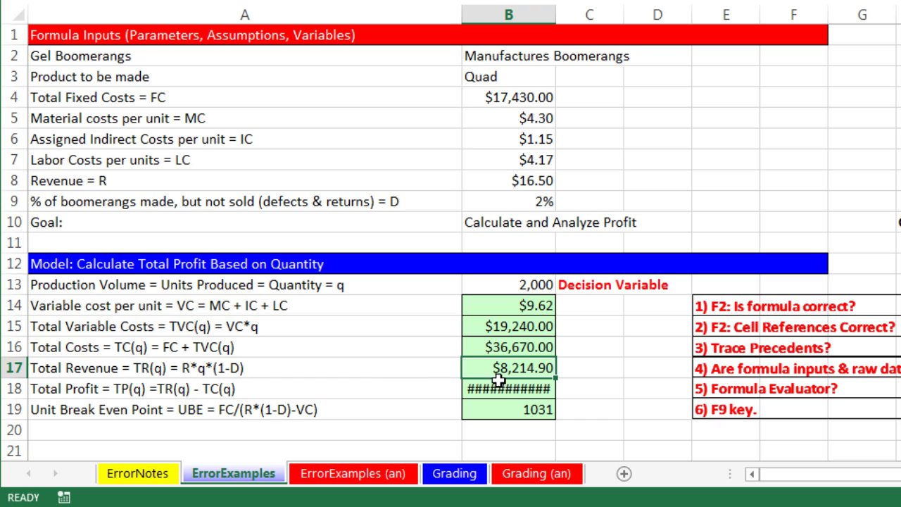
pyautogui.press('F2')
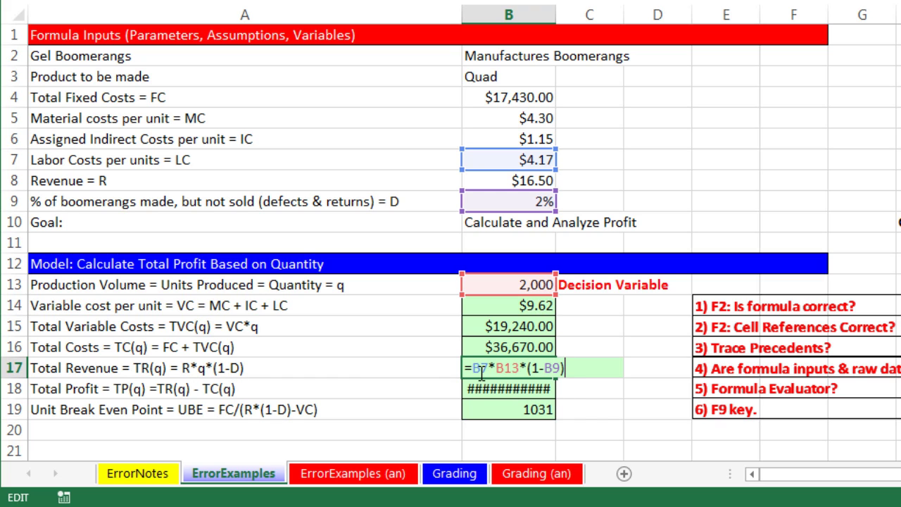
pyautogui.doubleClick(480, 368)
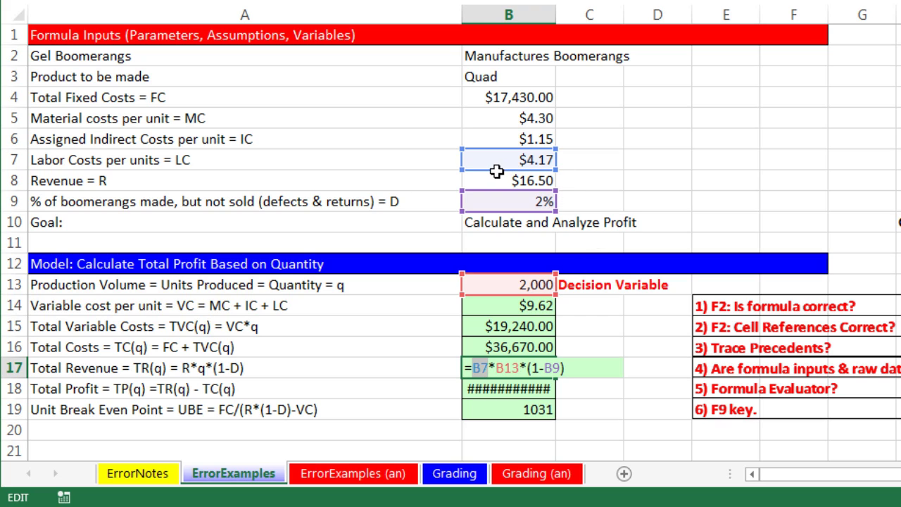
pyautogui.moveTo(495, 169); pyautogui.dragTo(495, 182)
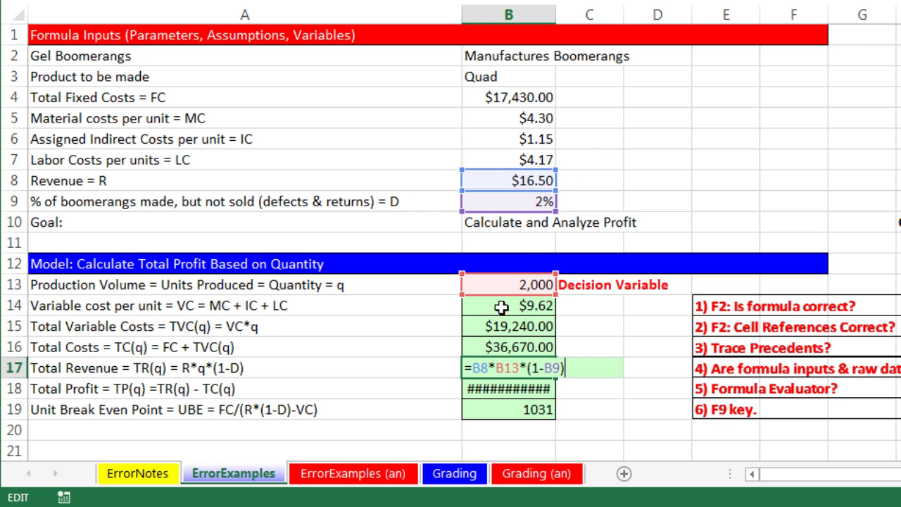
pyautogui.doubleClick(481, 368)
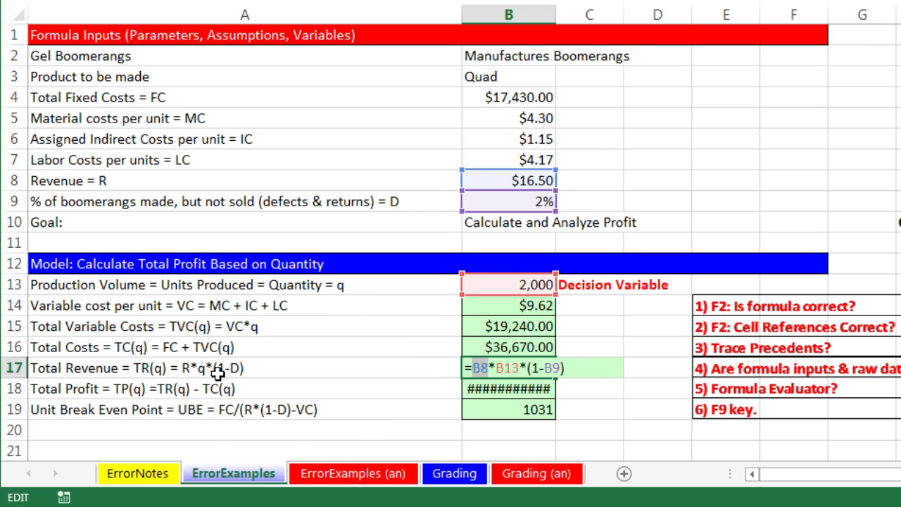
pyautogui.doubleClick(507, 368)
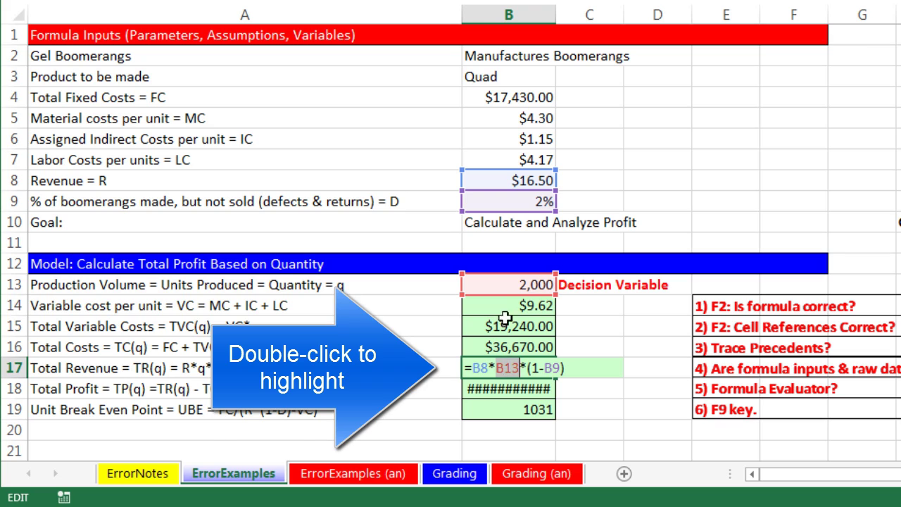
pyautogui.doubleClick(551, 367)
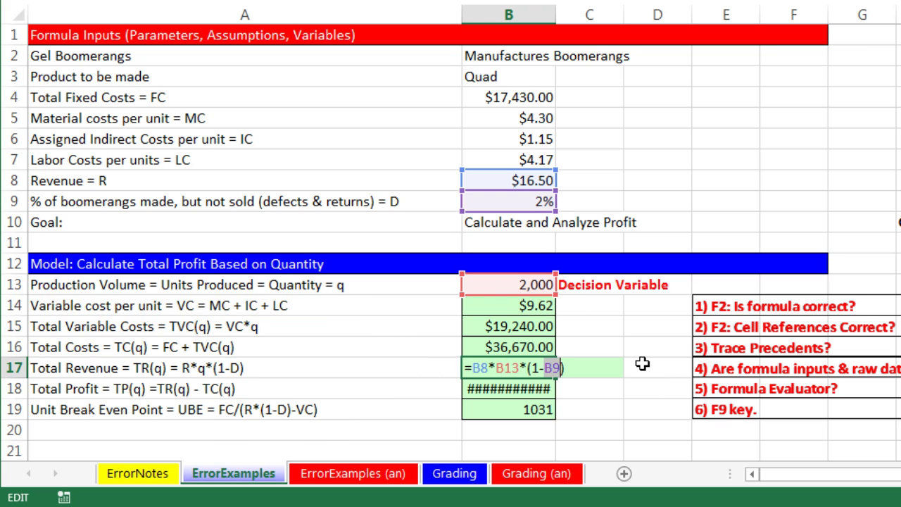
pyautogui.press('Escape')
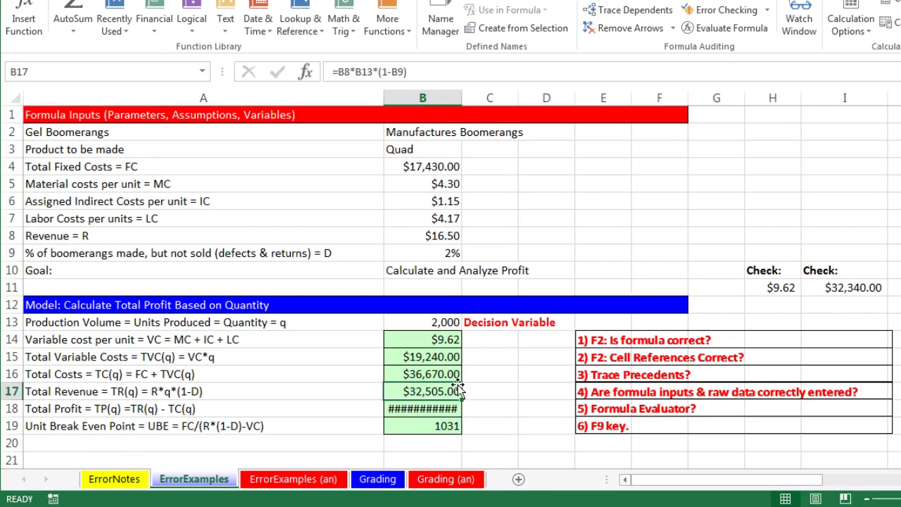
# Step through the total revenue formula in B17 with Evaluate Formula until the value of B9 is substituted.
pyautogui.press('F2')
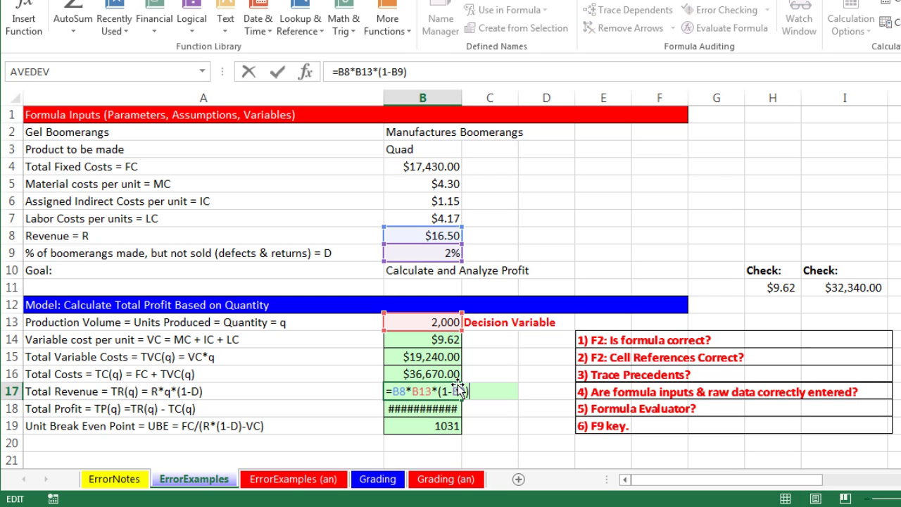
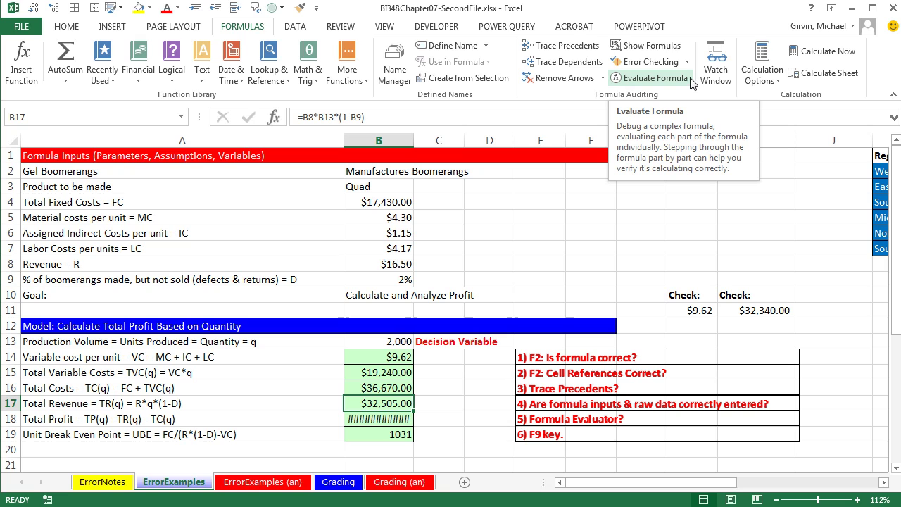
pyautogui.click(660, 79)
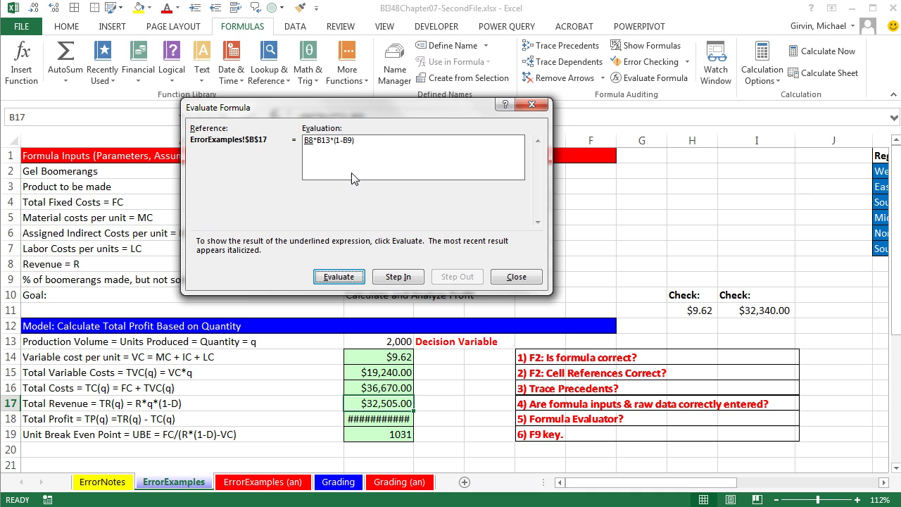
pyautogui.click(526, 273)
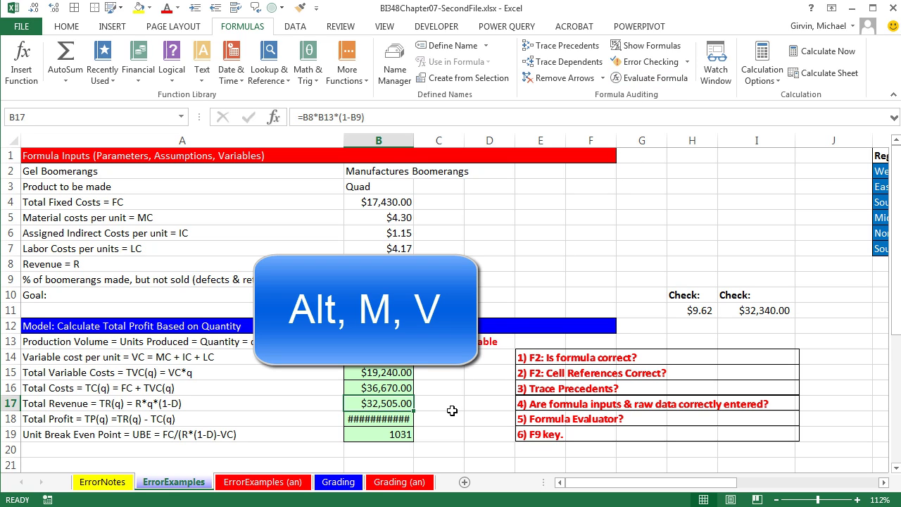
pyautogui.press('alt')
pyautogui.press('m')
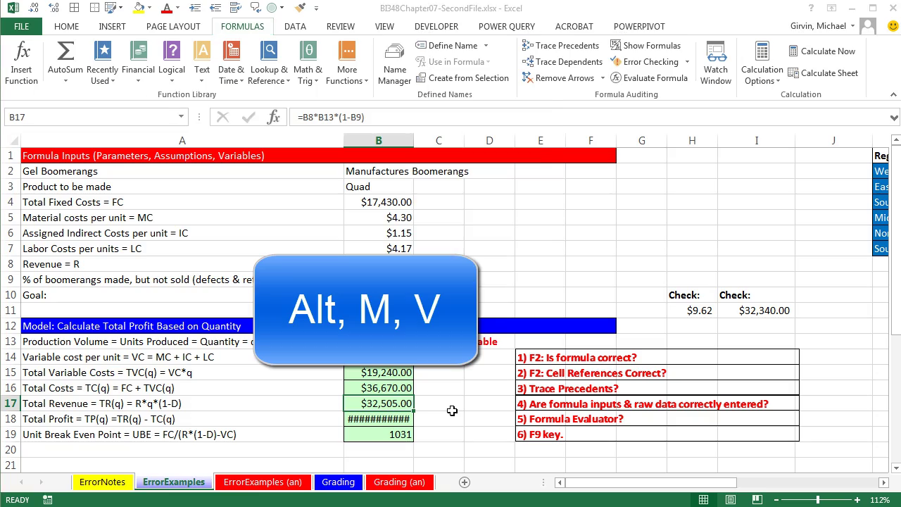
pyautogui.press('v')
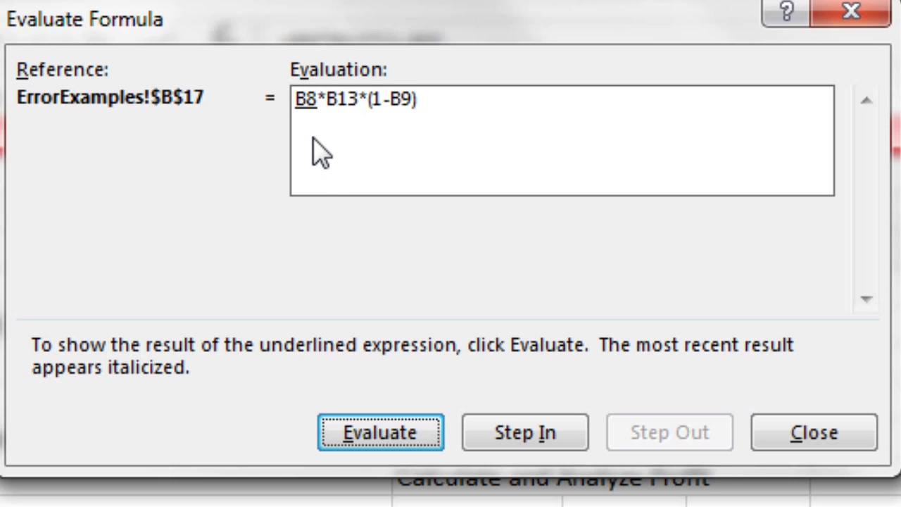
pyautogui.press('Return')
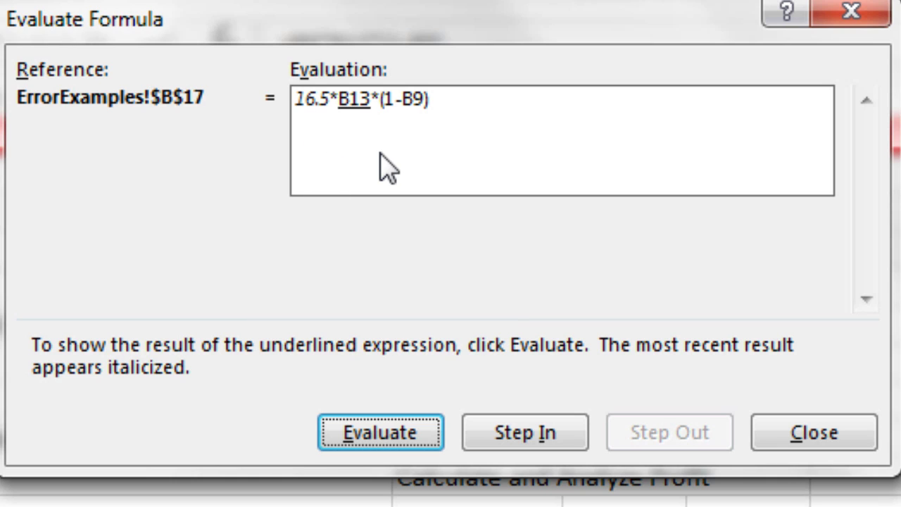
pyautogui.press('Return')
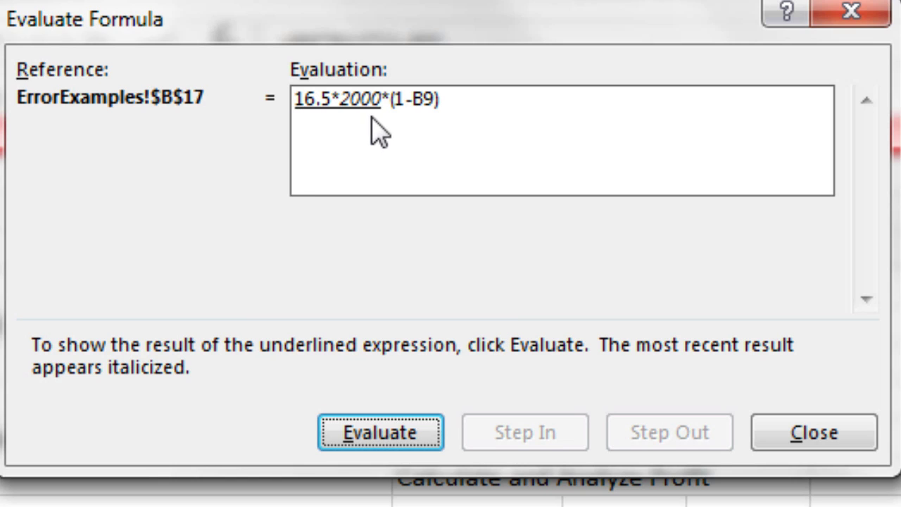
pyautogui.press('Return')
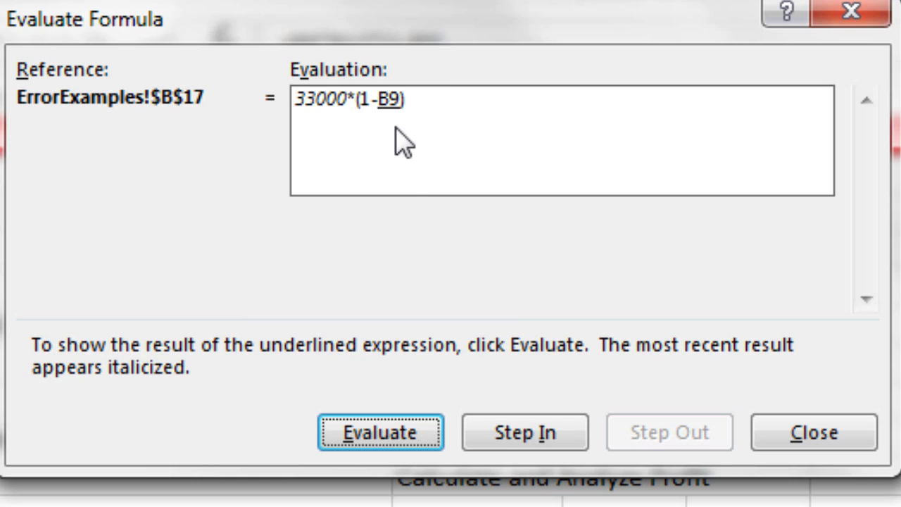
pyautogui.press('Return')
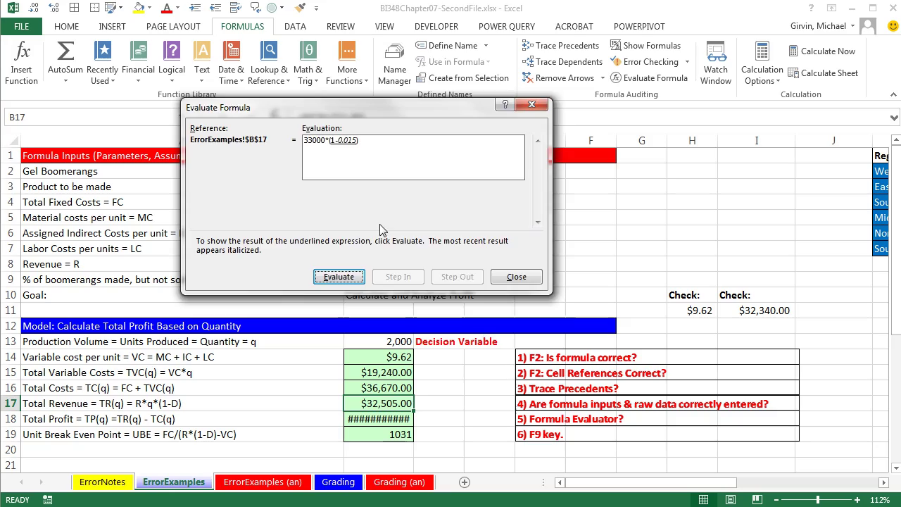
pyautogui.press('Escape')
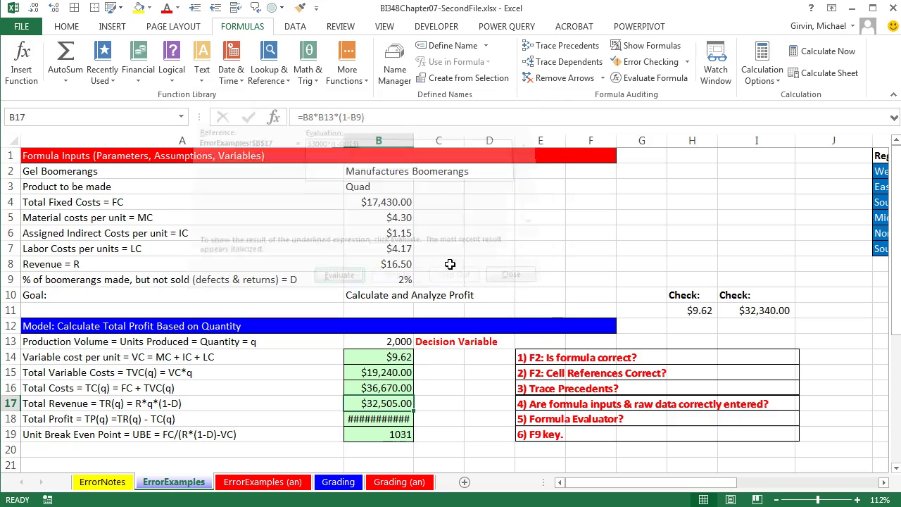
# Show the defects and returns percentage in B9 with two decimal places and set it to 2%.
pyautogui.click(384, 278)
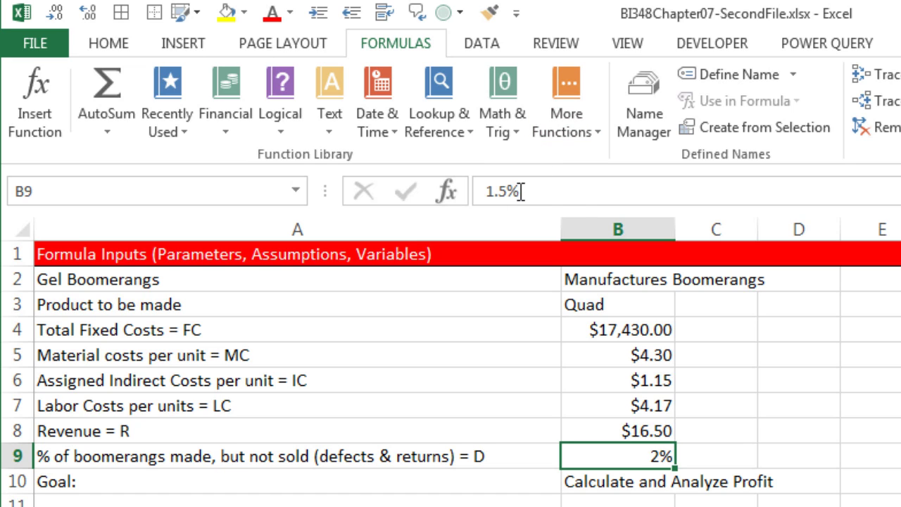
pyautogui.click(105, 44)
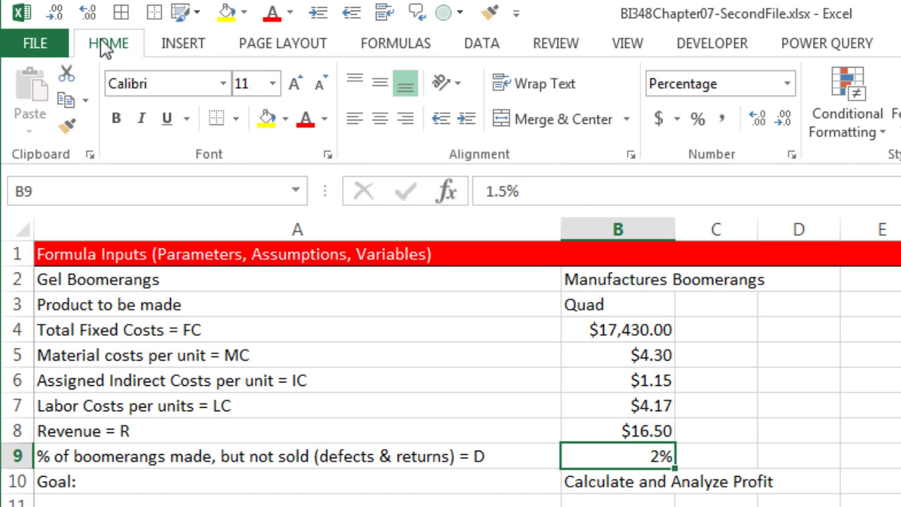
pyautogui.click(757, 119)
pyautogui.click(756, 119)
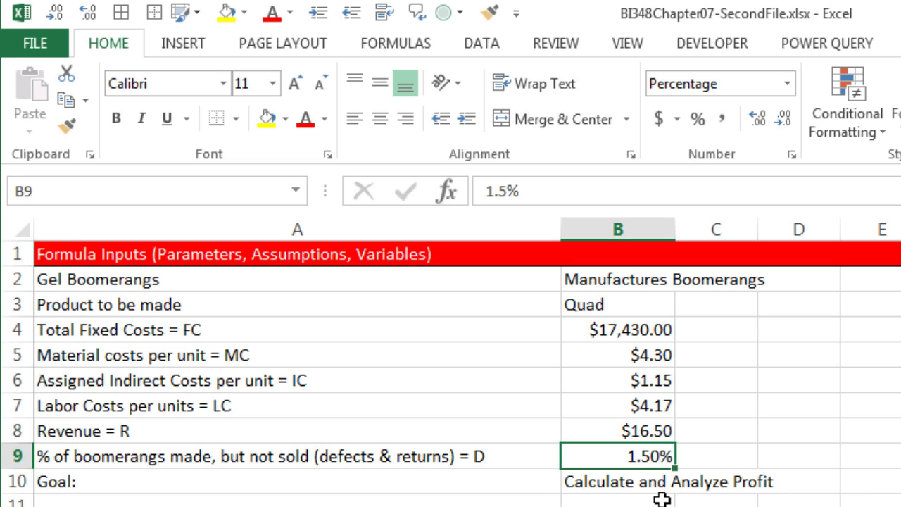
pyautogui.write('2')
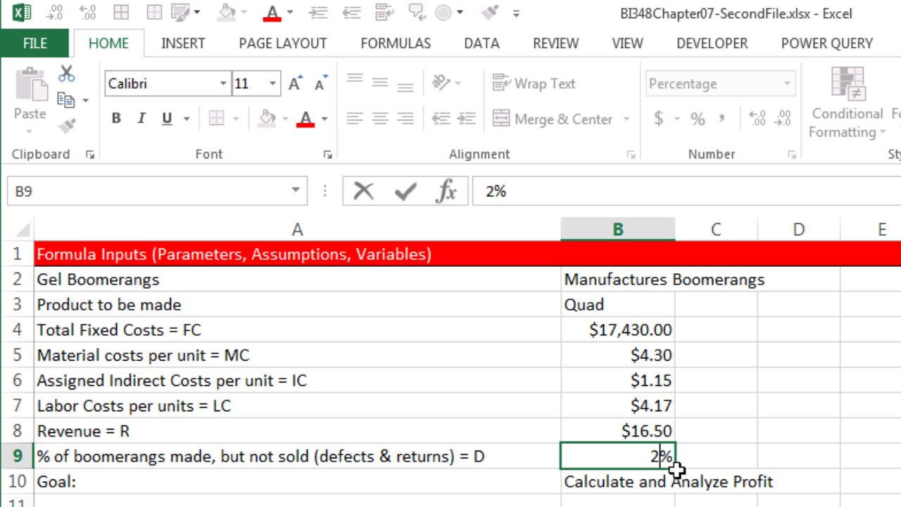
pyautogui.hotkey('ctrl', 'Return')
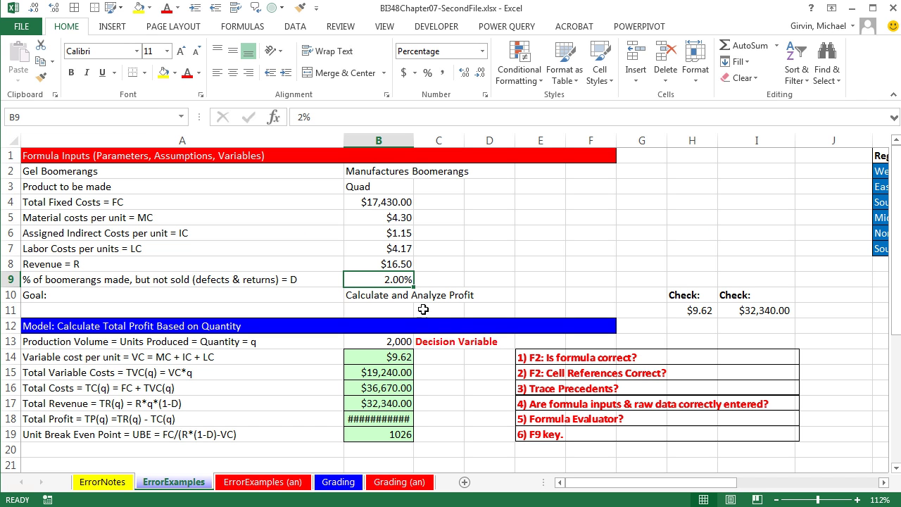
pyautogui.click(387, 405)
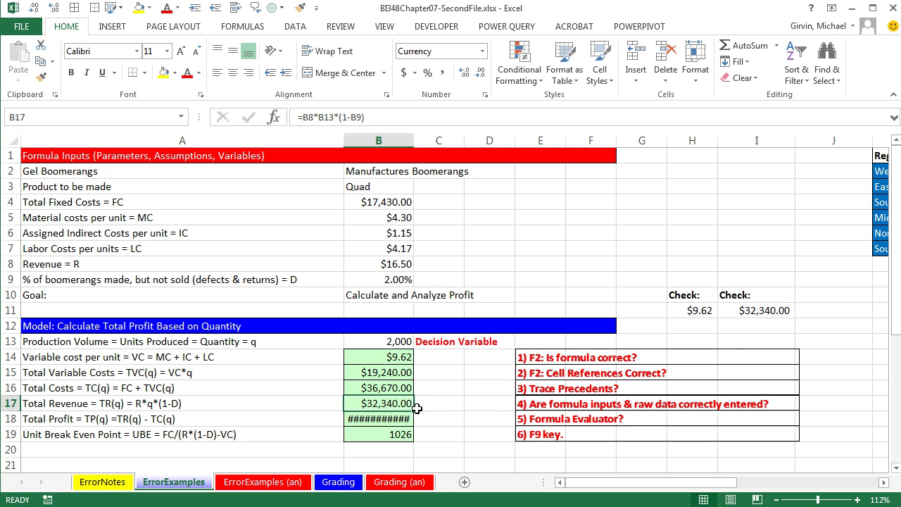
# Widen column B to fit its values and correct the total profit formula in B18 to =B17-B16.
pyautogui.moveTo(416, 141); pyautogui.dragTo(448, 176)
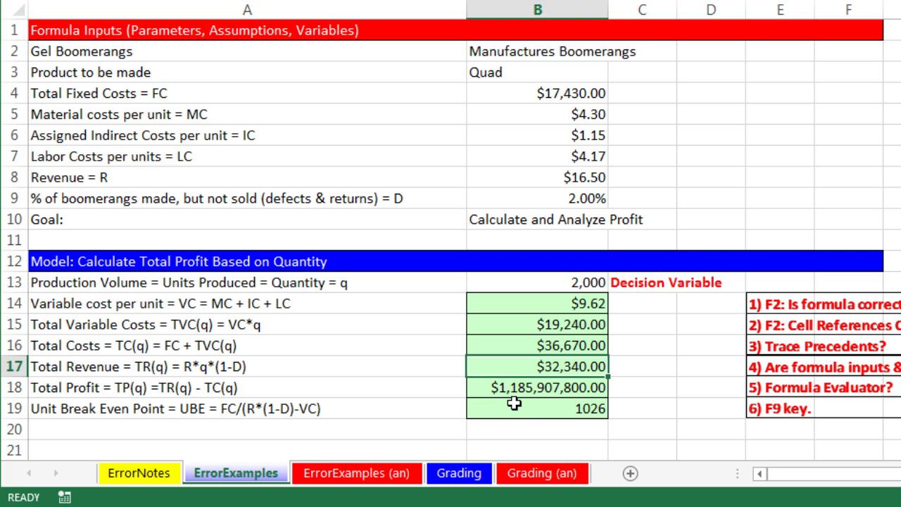
pyautogui.click(533, 393)
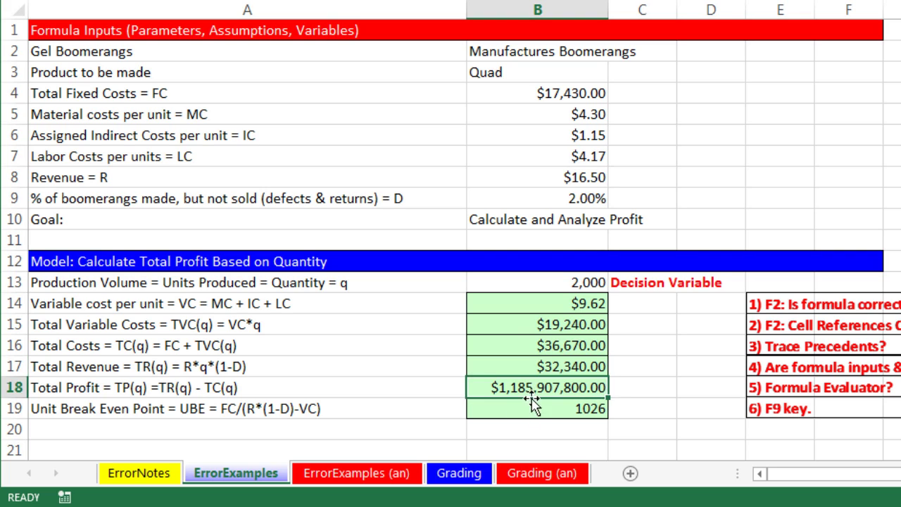
pyautogui.press('F2')
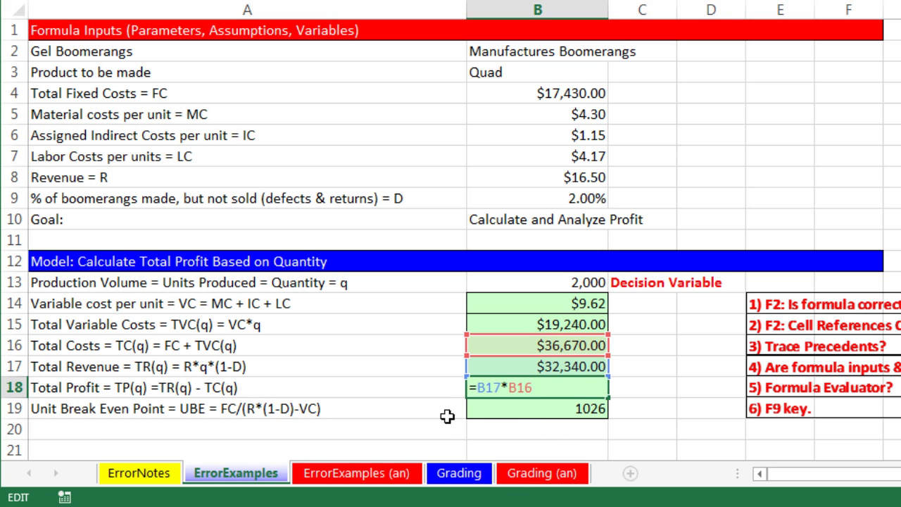
pyautogui.doubleClick(506, 387)
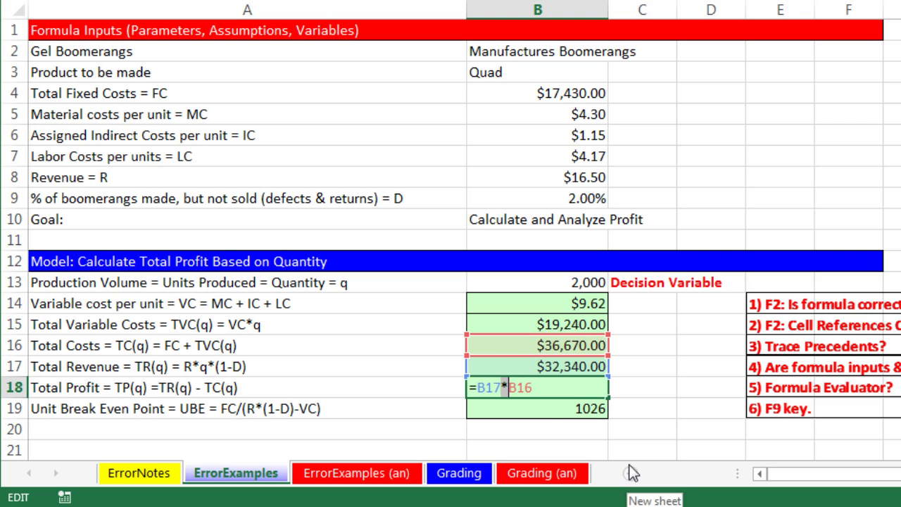
pyautogui.write('-')
pyautogui.press('Return')
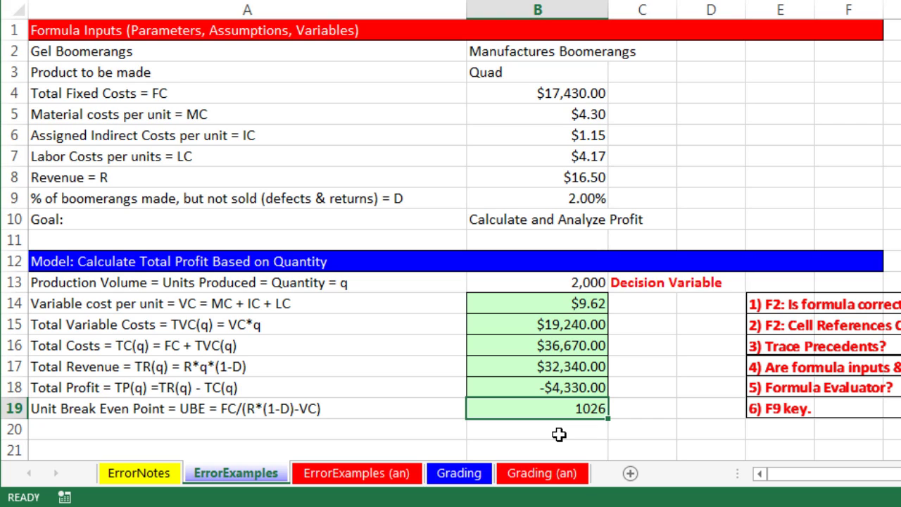
# Correct the unit break-even formula in B19 to =ROUNDUP(B4/(B8*(1-B9)-B14),0) by enclosing the whole denominator in parentheses.
pyautogui.press('F2')
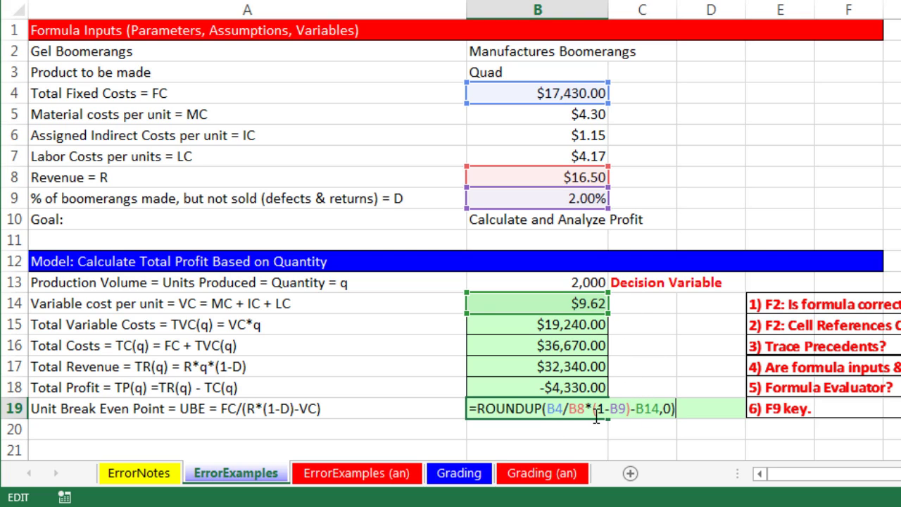
pyautogui.click(675, 409)
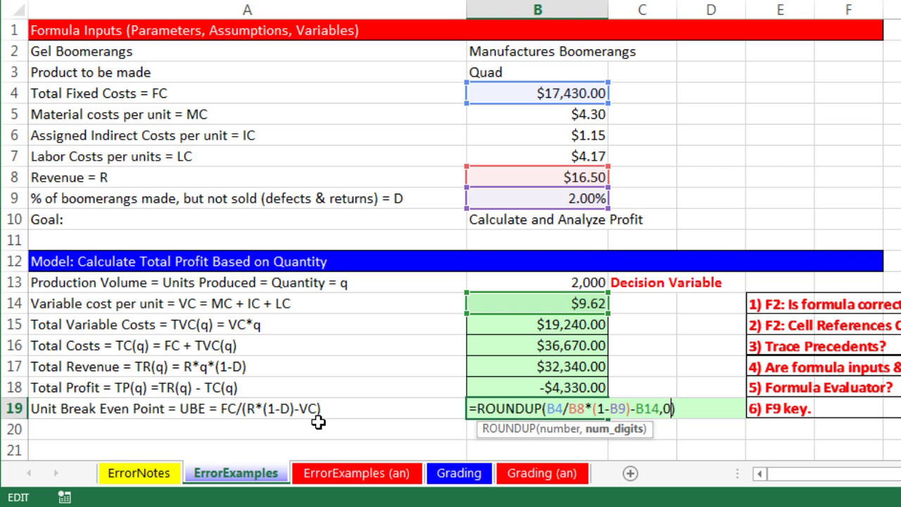
pyautogui.click(568, 410)
pyautogui.write('(')
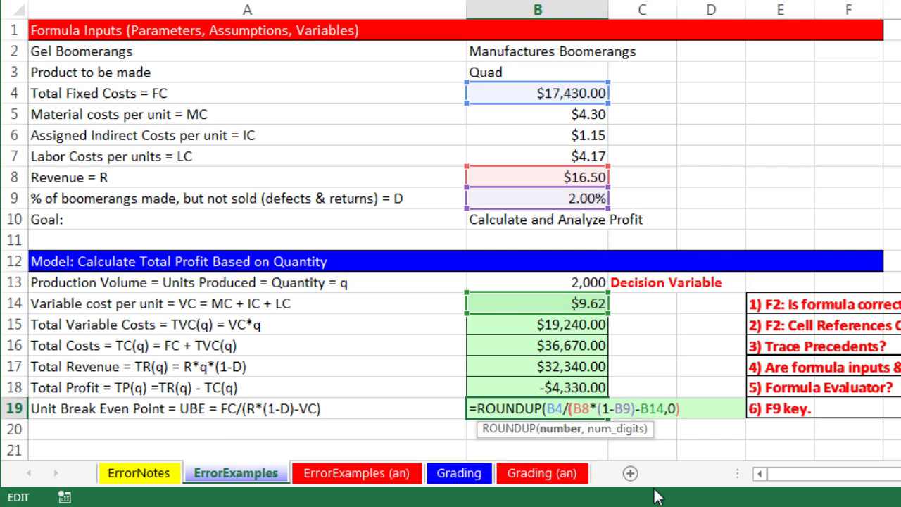
pyautogui.click(665, 409)
pyautogui.write(')')
pyautogui.hotkey('ctrl', 'Return')
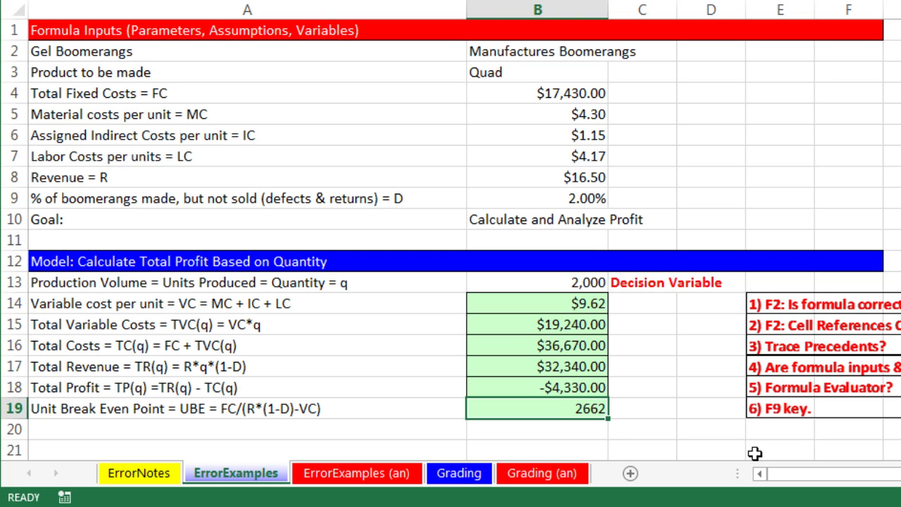
# Evaluate the denominator (B8*(1-B9)-B14) in place within the B19 formula, undo the substitution and keep the original formula.
pyautogui.press('F2')
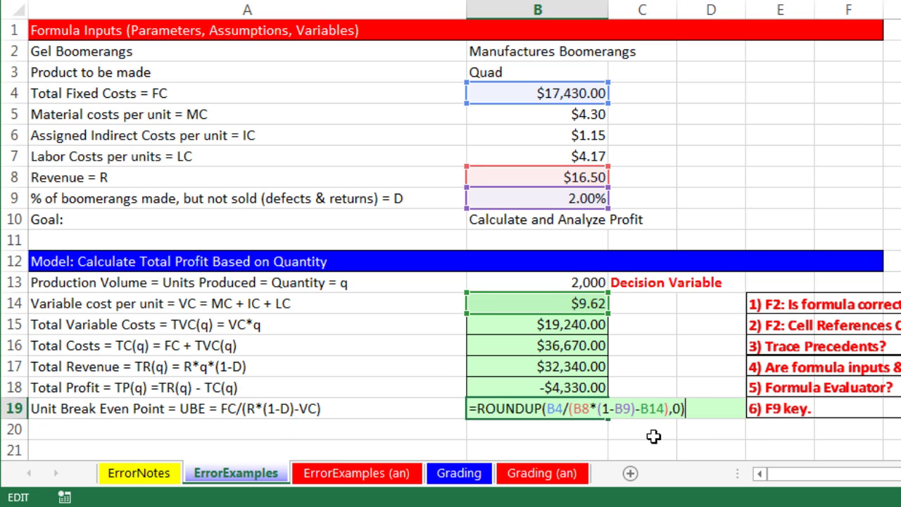
pyautogui.click(573, 409)
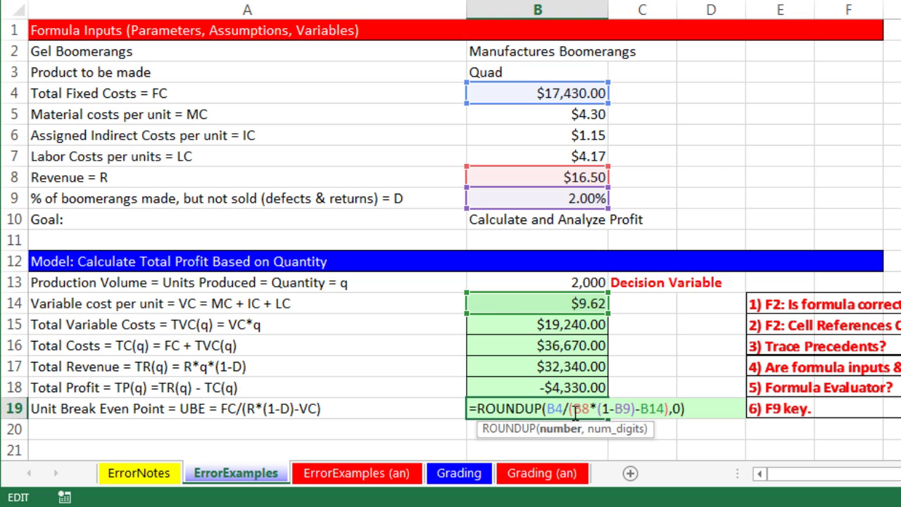
pyautogui.moveTo(572, 415); pyautogui.dragTo(670, 411)
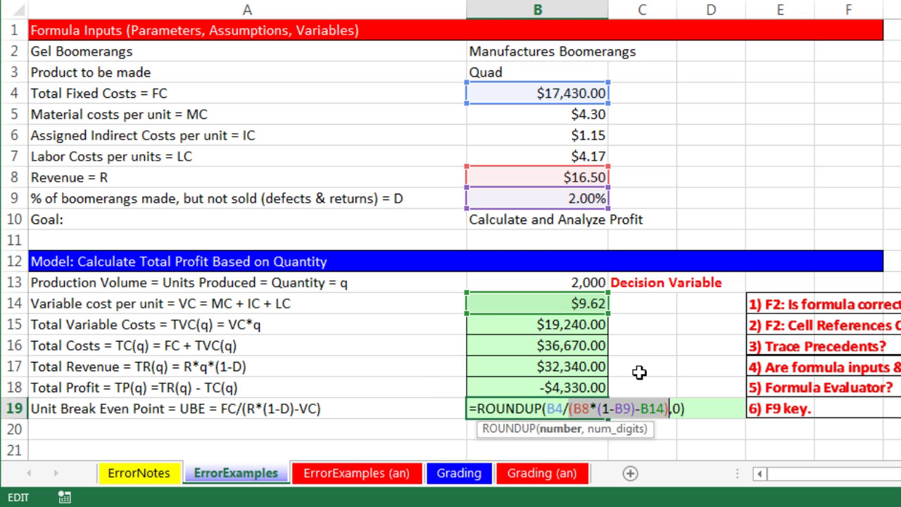
pyautogui.press('F9')
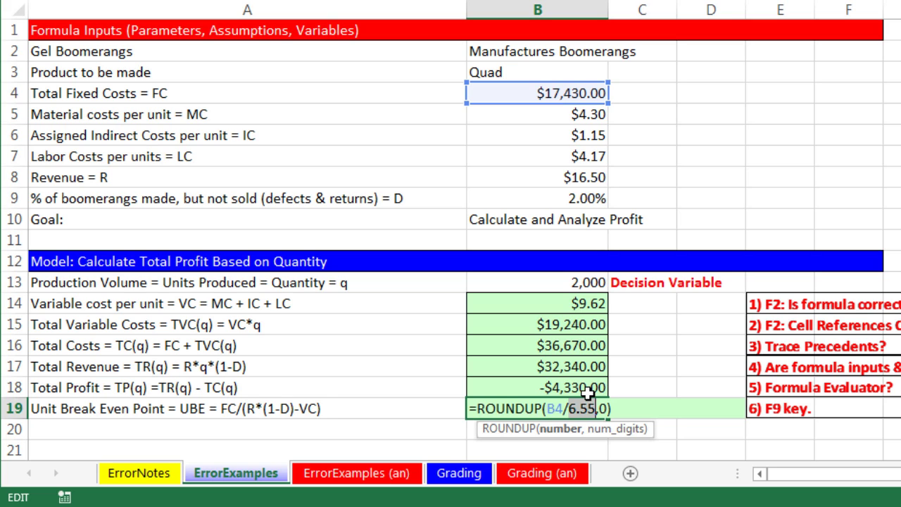
pyautogui.hotkey('ctrl', 'z')
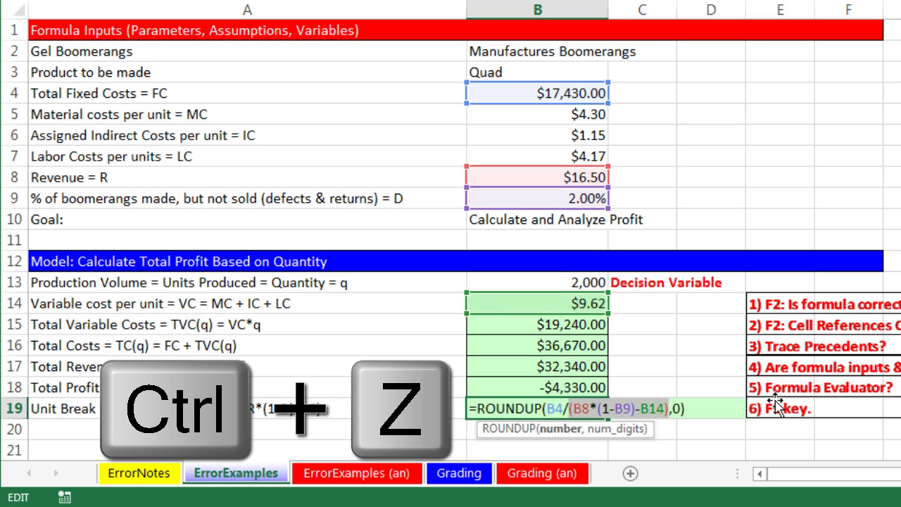
pyautogui.press('Return')
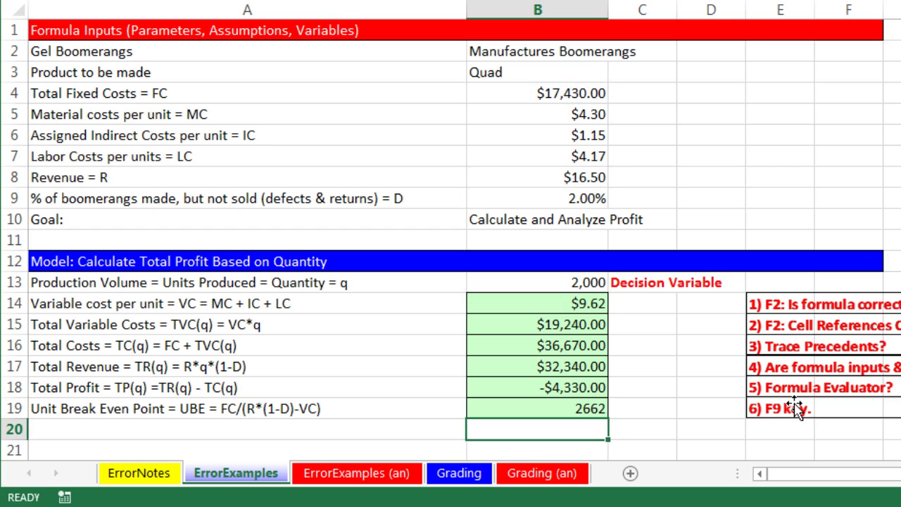
# Reopen the B19 break-even formula, evaluate its denominator in place once more and cancel the edit without replacing the cell references.
pyautogui.click(588, 408)
pyautogui.press('F2')
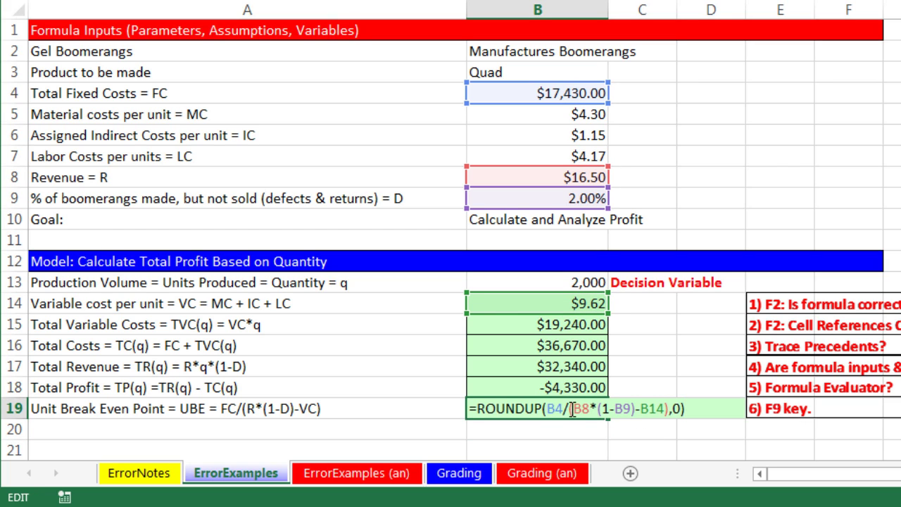
pyautogui.press('Escape')
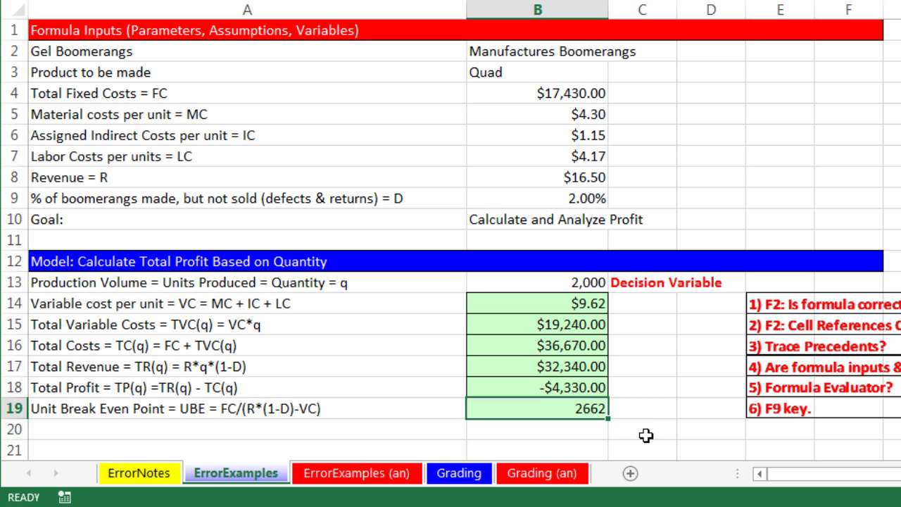
pyautogui.press('F2')
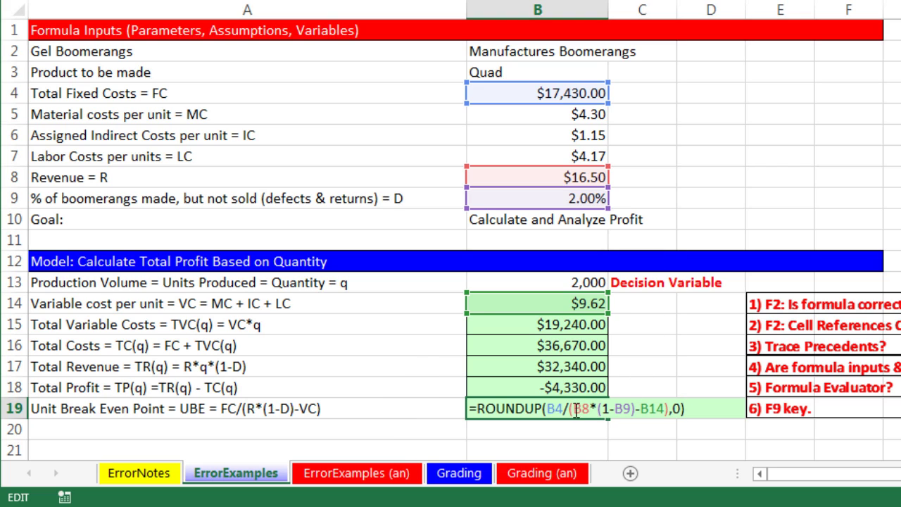
pyautogui.moveTo(571, 410); pyautogui.dragTo(668, 403)
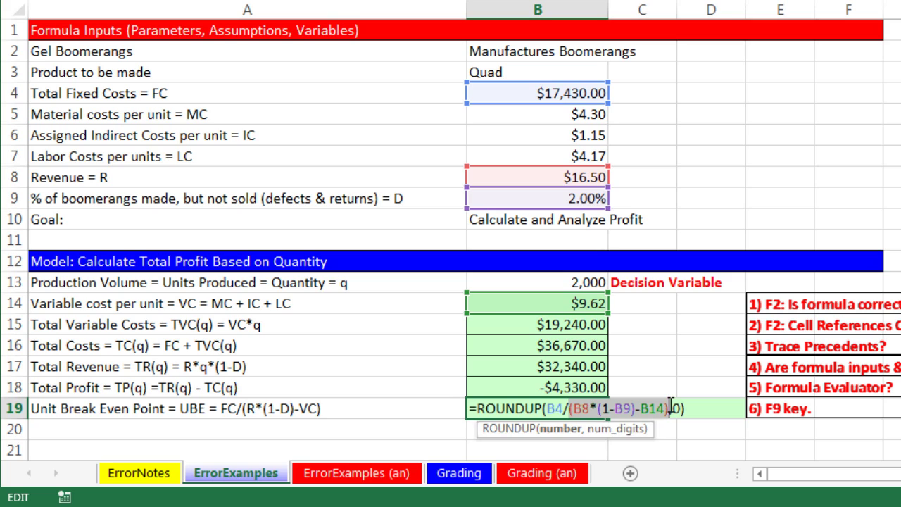
pyautogui.press('F9')
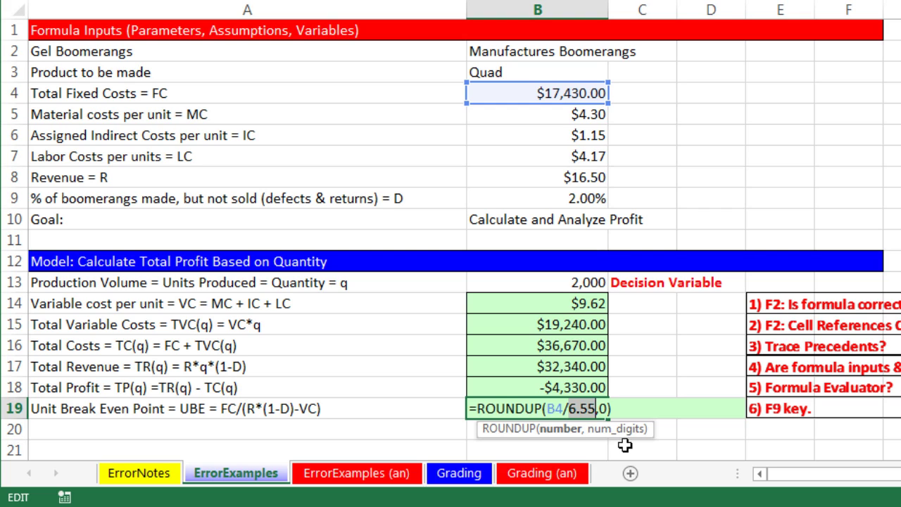
pyautogui.press('Escape')
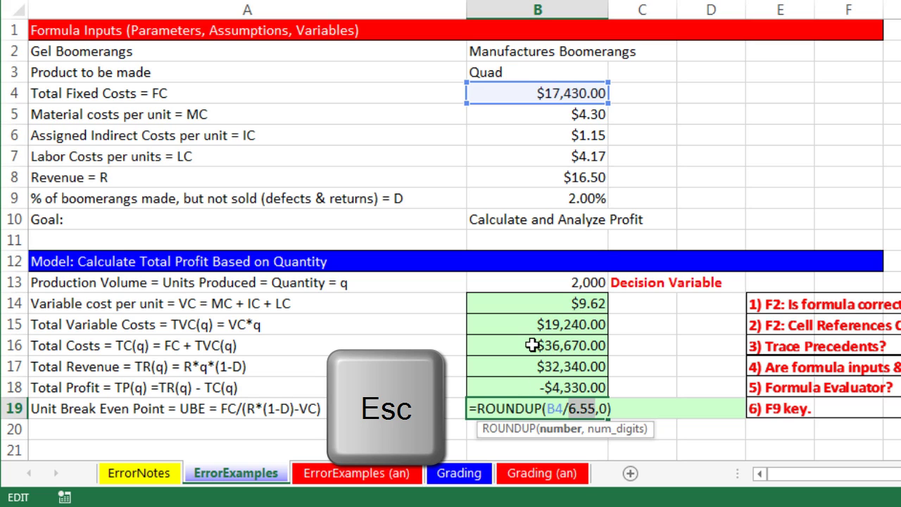
pyautogui.press('Escape')
pyautogui.press('F2')
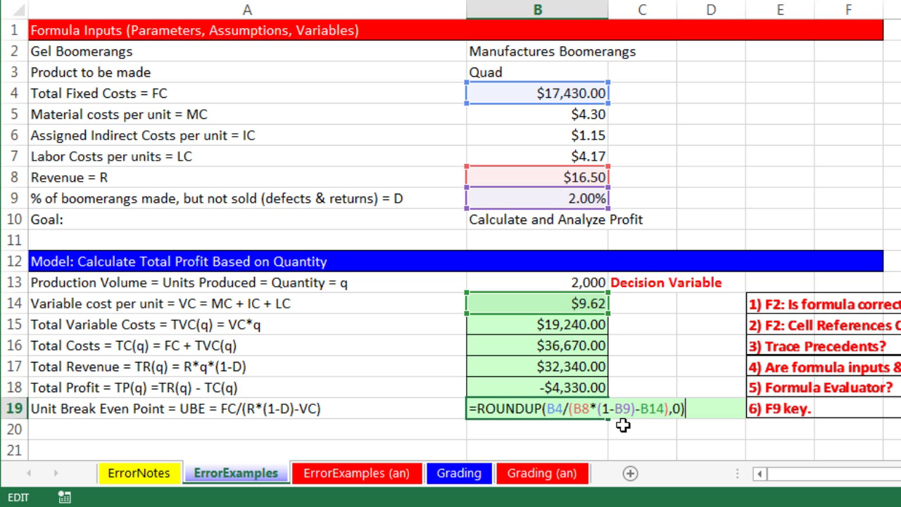
pyautogui.press('Escape')
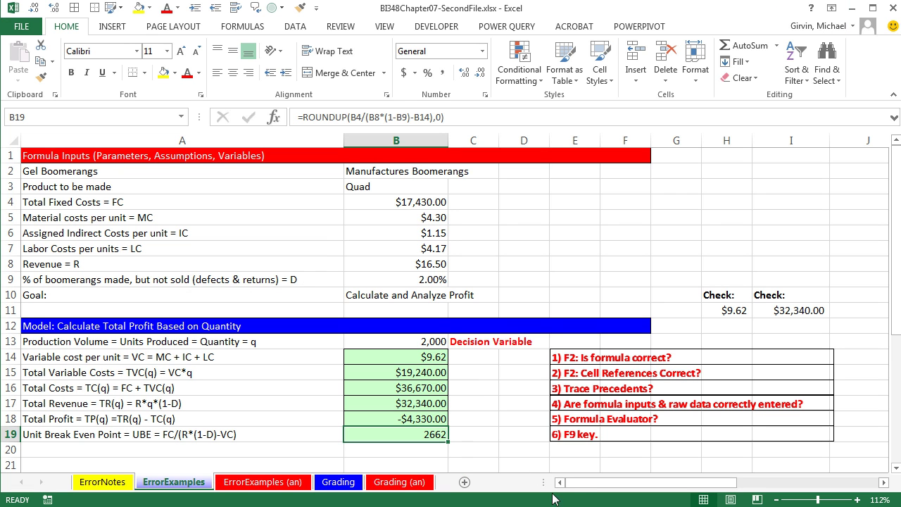
# Examine the INDEX arguments of the two-way lookup formula in P11 and highlight the table's West row and Majestic B column.
pyautogui.moveTo(596, 482); pyautogui.dragTo(738, 491)
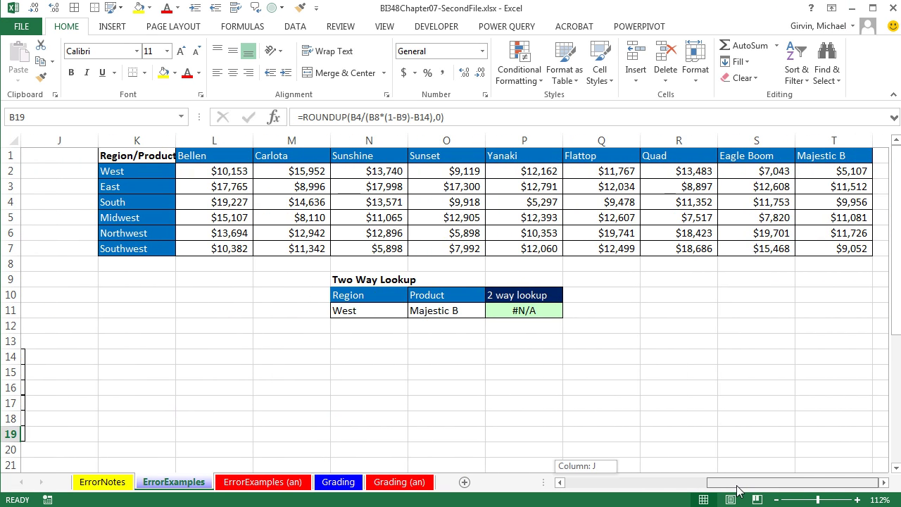
pyautogui.click(533, 311)
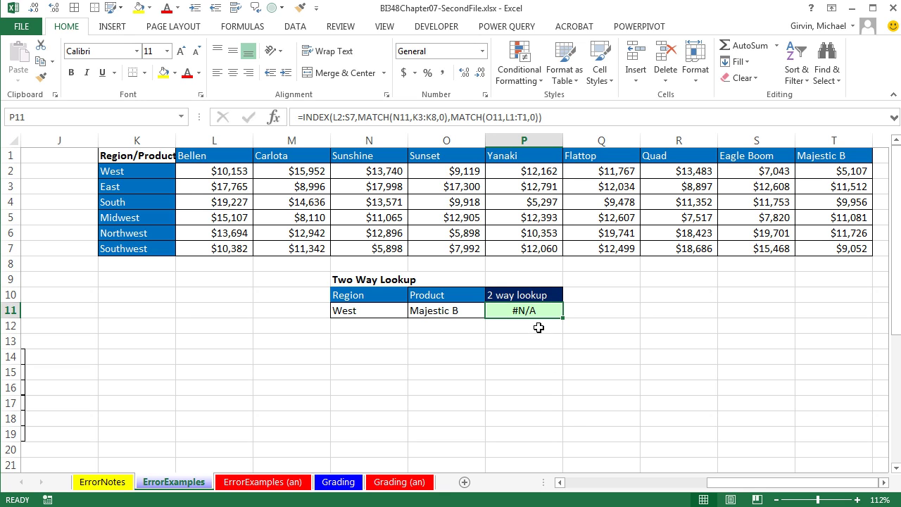
pyautogui.press('F2')
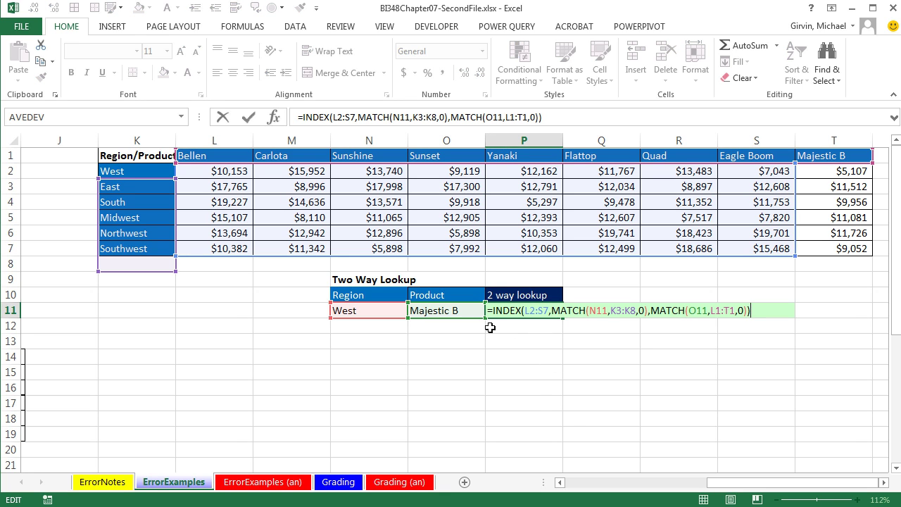
pyautogui.click(532, 312)
pyautogui.click(534, 326)
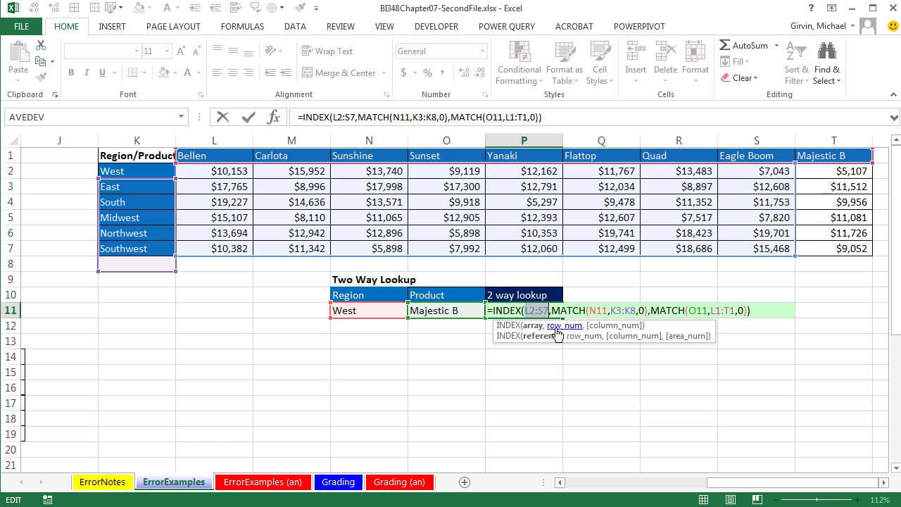
pyautogui.click(560, 327)
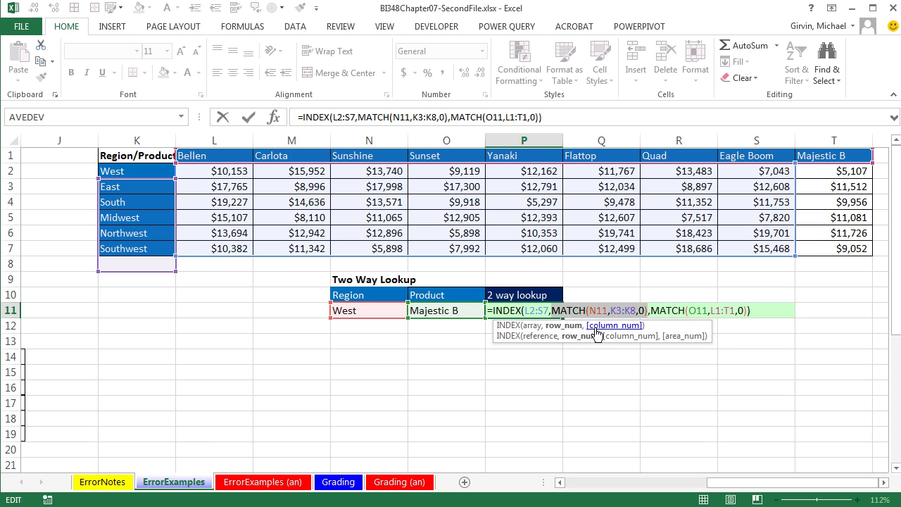
pyautogui.click(596, 327)
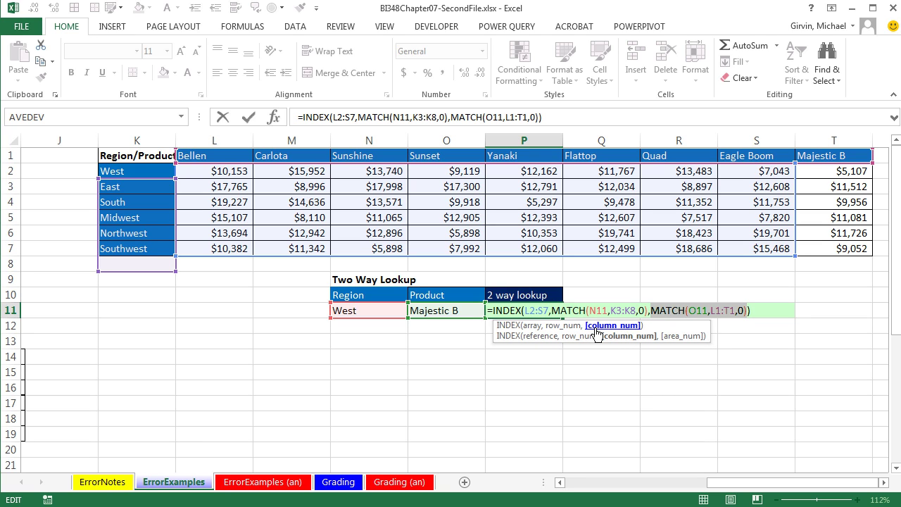
pyautogui.hotkey('ctrl', 'Return')
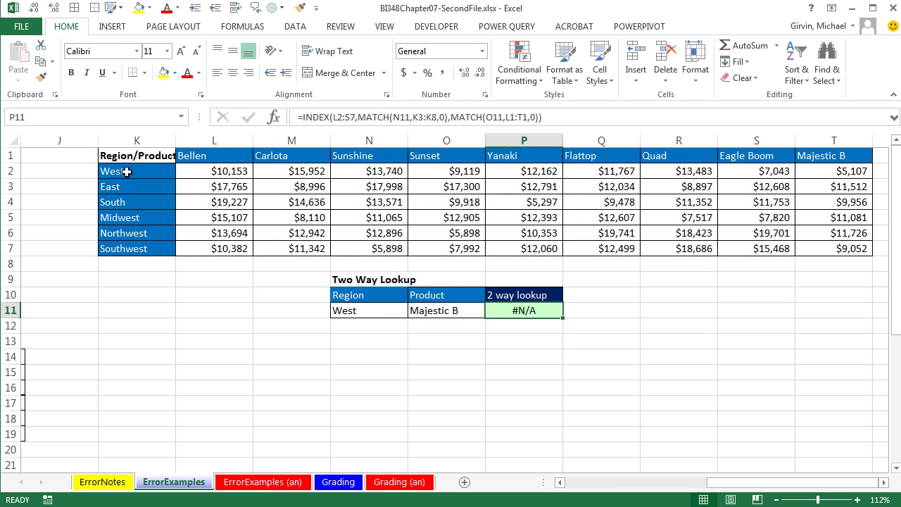
pyautogui.moveTo(126, 171); pyautogui.dragTo(835, 173)
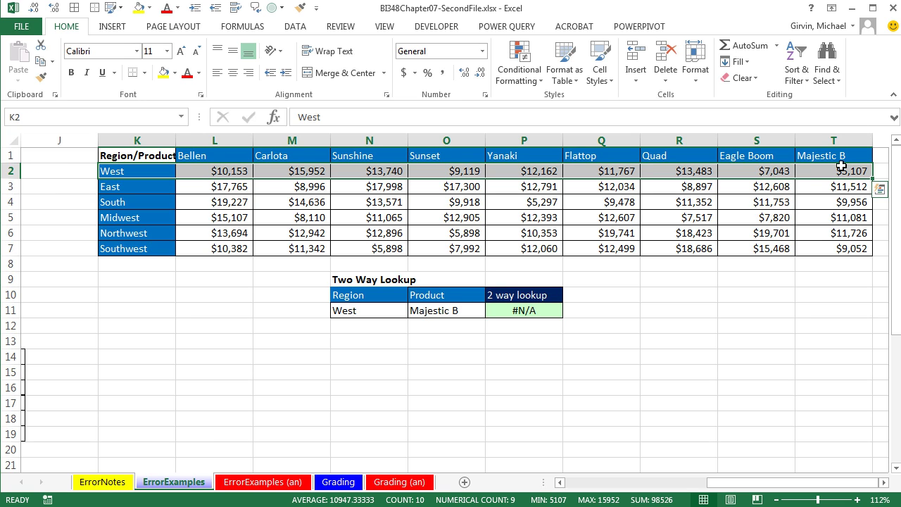
pyautogui.moveTo(827, 156); pyautogui.dragTo(835, 251)
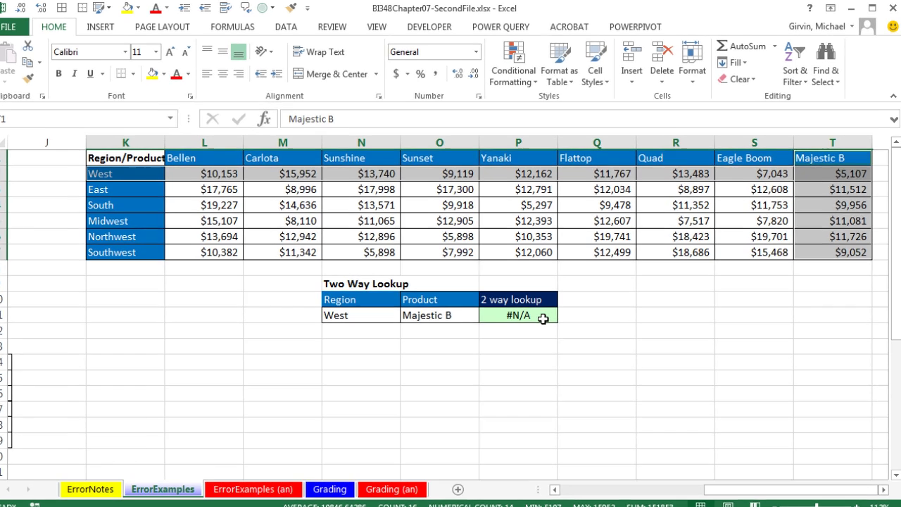
# Correct the region lookup array in the P11 formula's first MATCH to K2:K7.
pyautogui.click(546, 314)
pyautogui.press('F2')
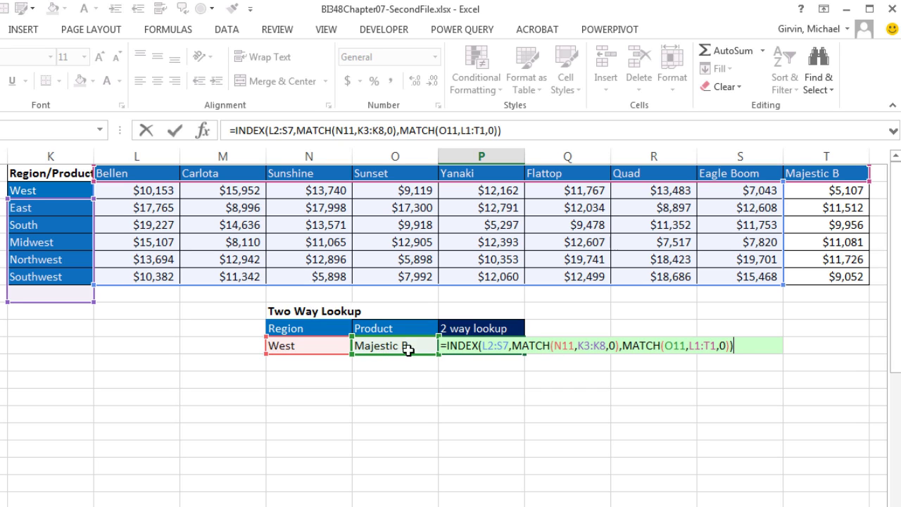
pyautogui.click(673, 344)
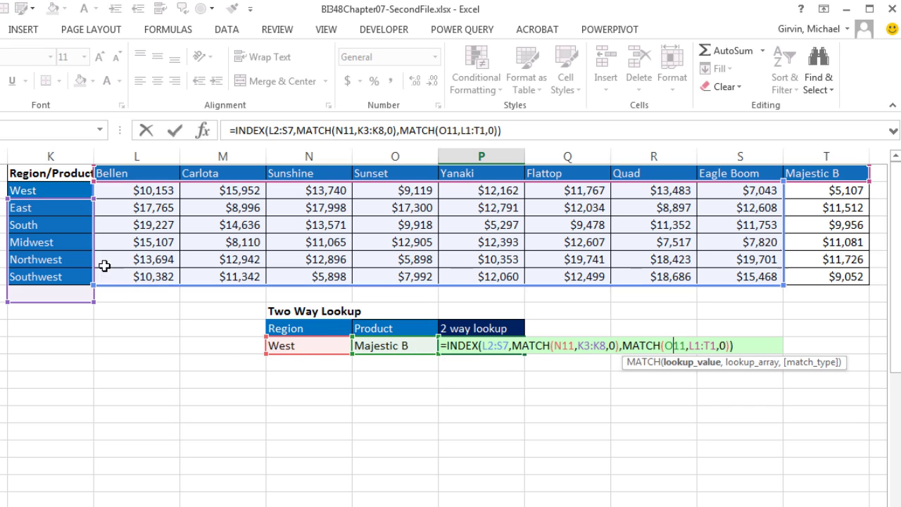
pyautogui.click(592, 345)
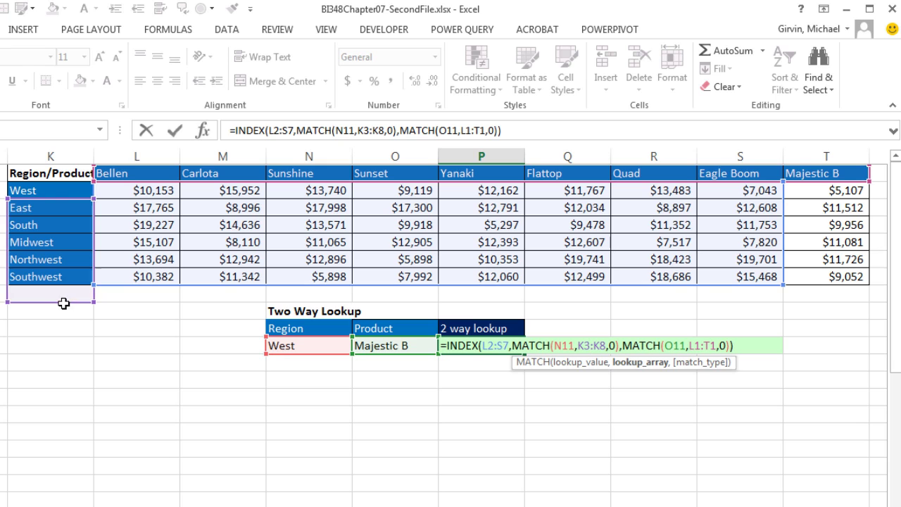
pyautogui.moveTo(44, 304); pyautogui.dragTo(49, 286)
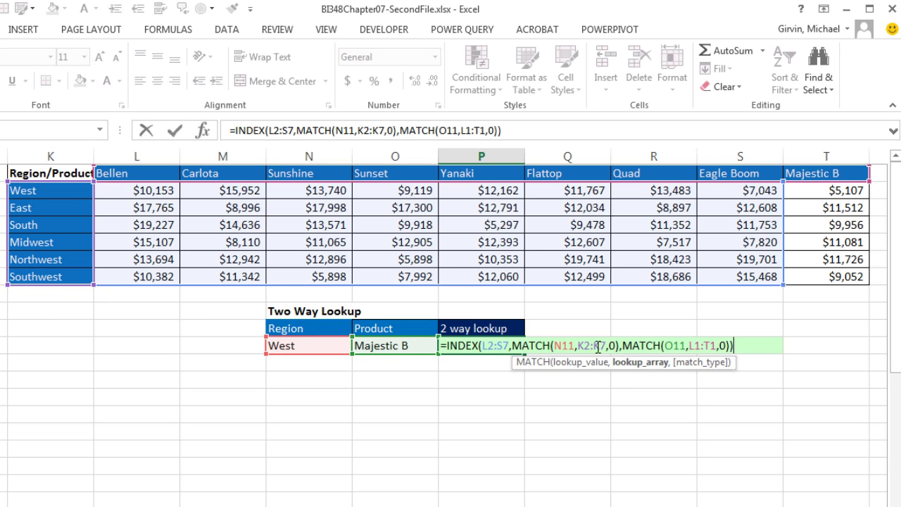
# Examine the row_num and column_num MATCH arguments and the first MATCH's match type in the P11 INDEX formula.
pyautogui.click(558, 345)
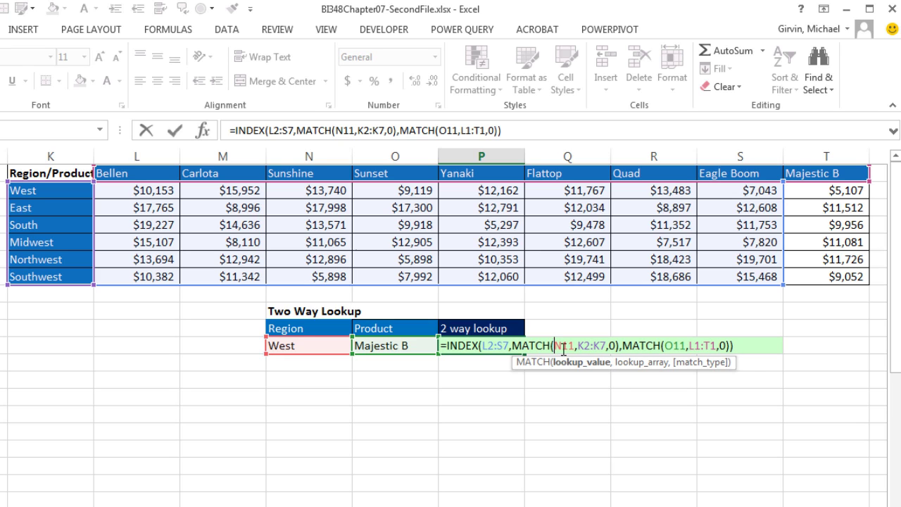
pyautogui.click(513, 345)
pyautogui.click(525, 362)
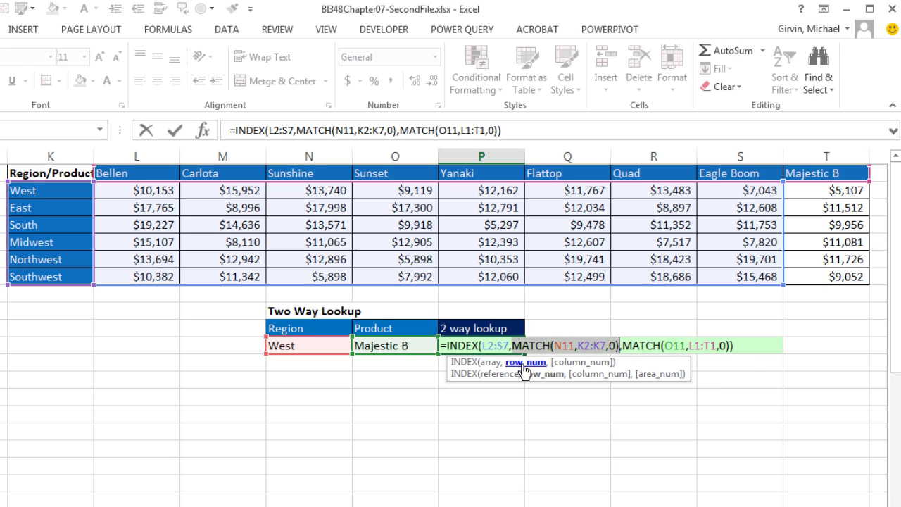
pyautogui.click(600, 362)
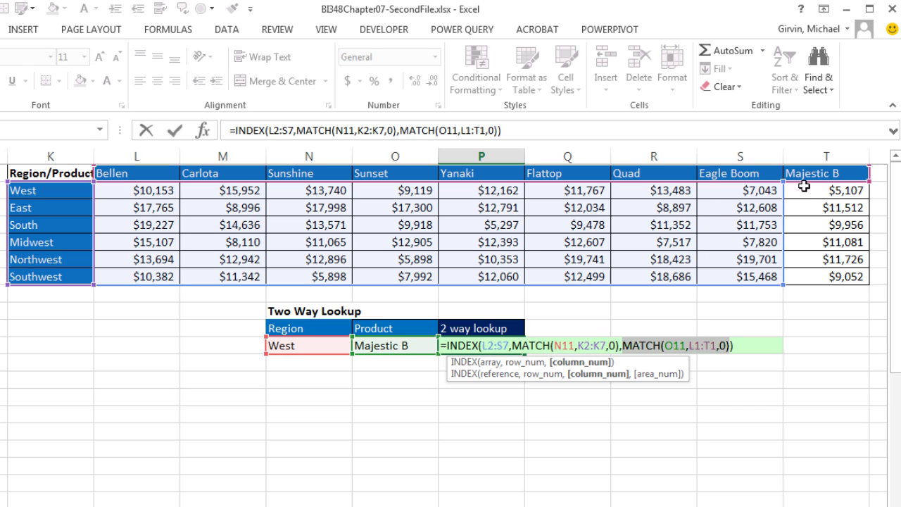
pyautogui.click(612, 344)
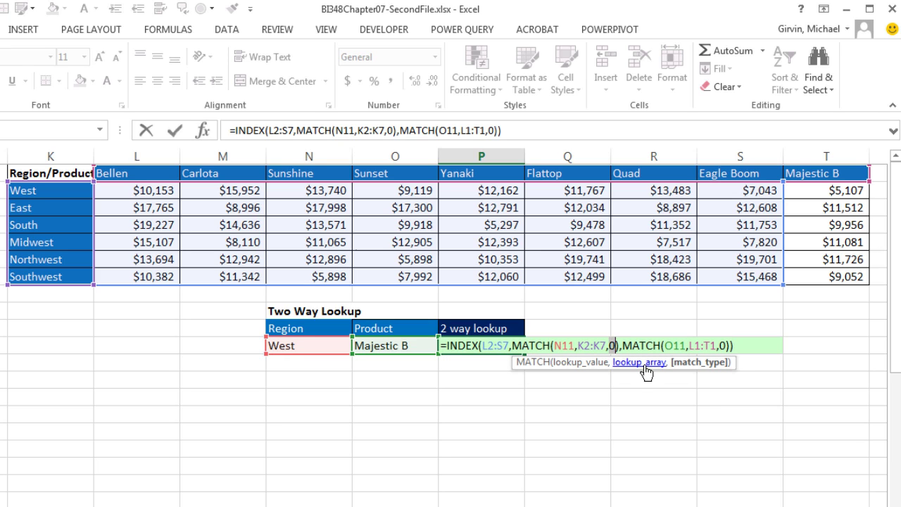
# Extend the INDEX array in the P11 formula to L2:T7, including the Majestic B column, and commit the formula.
pyautogui.click(494, 345)
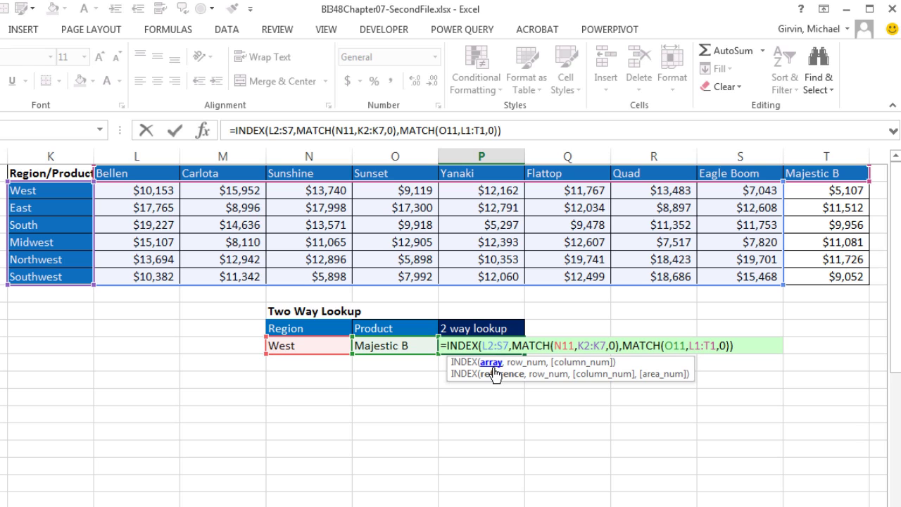
pyautogui.click(491, 362)
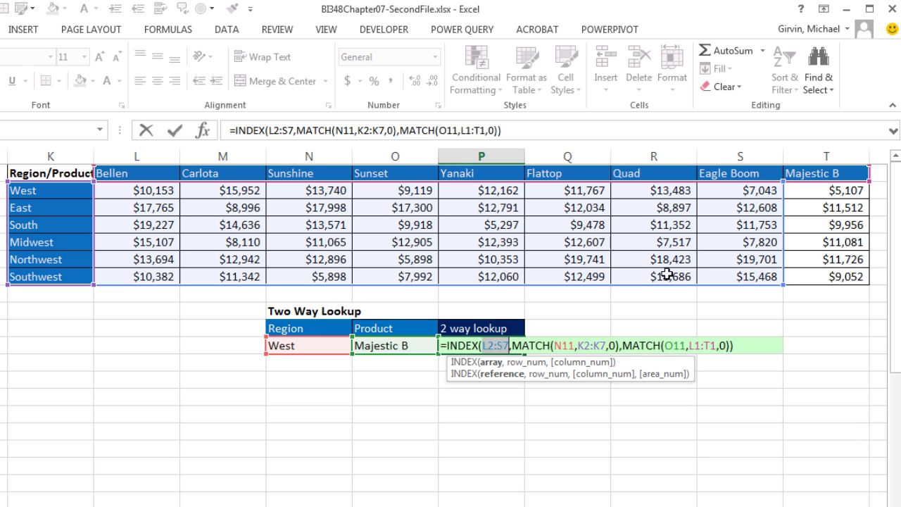
pyautogui.moveTo(784, 285); pyautogui.dragTo(783, 285)
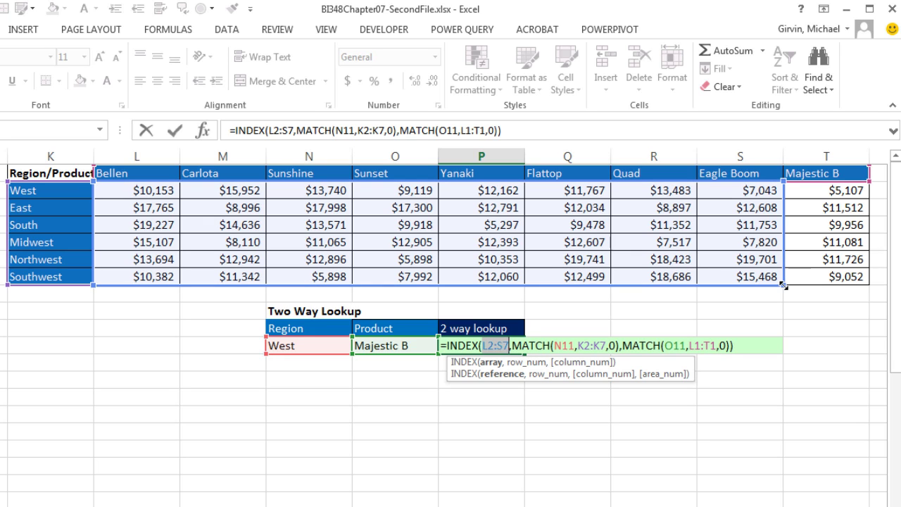
pyautogui.moveTo(784, 285); pyautogui.dragTo(853, 284)
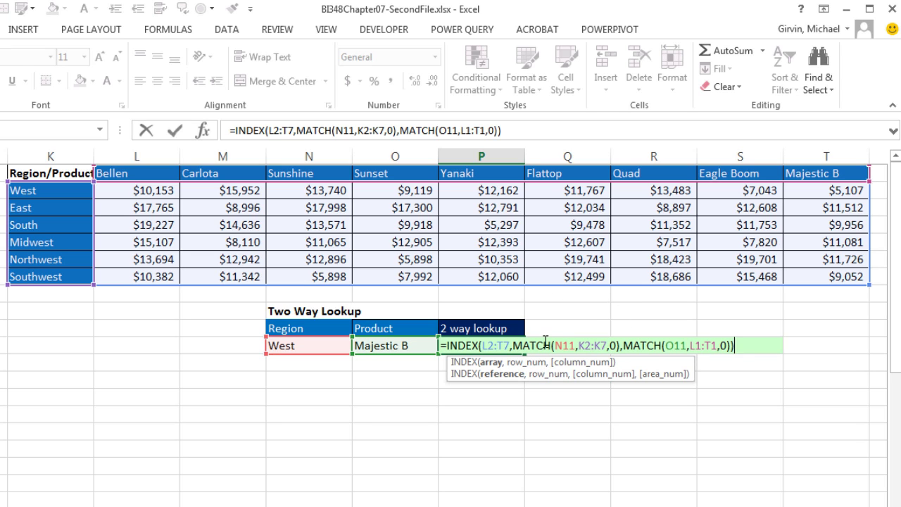
pyautogui.press('Return')
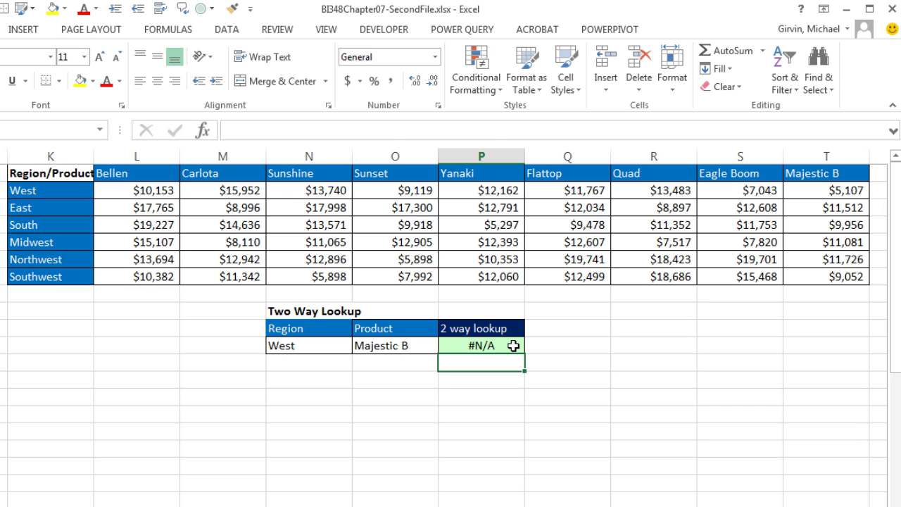
# Step through the P11 two-way lookup with Evaluate Formula until both MATCH functions are evaluated, and close the evaluation.
pyautogui.click(513, 345)
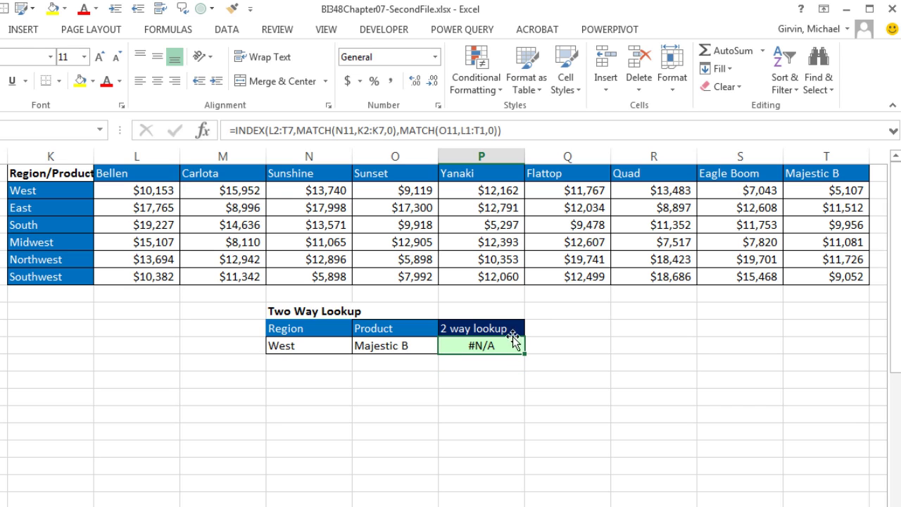
pyautogui.press('F2')
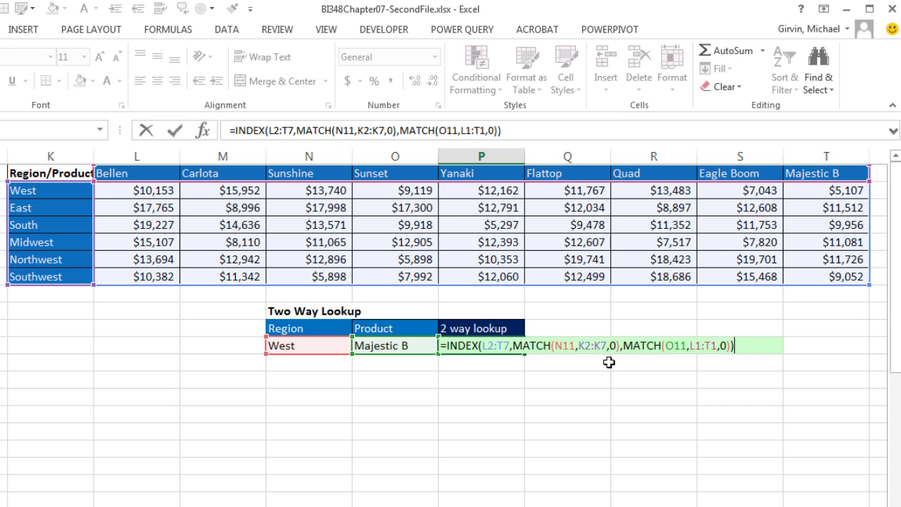
pyautogui.press('Escape')
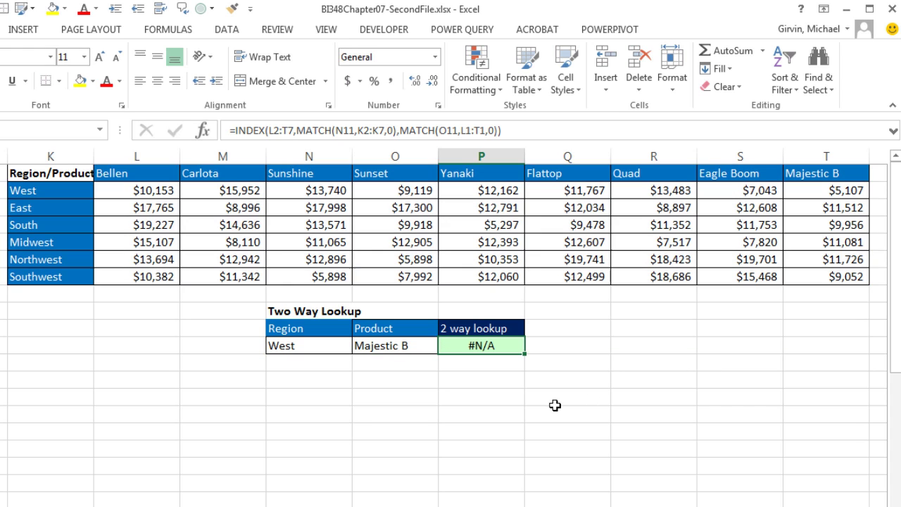
pyautogui.hotkey('alt', 'm')
pyautogui.press('v')
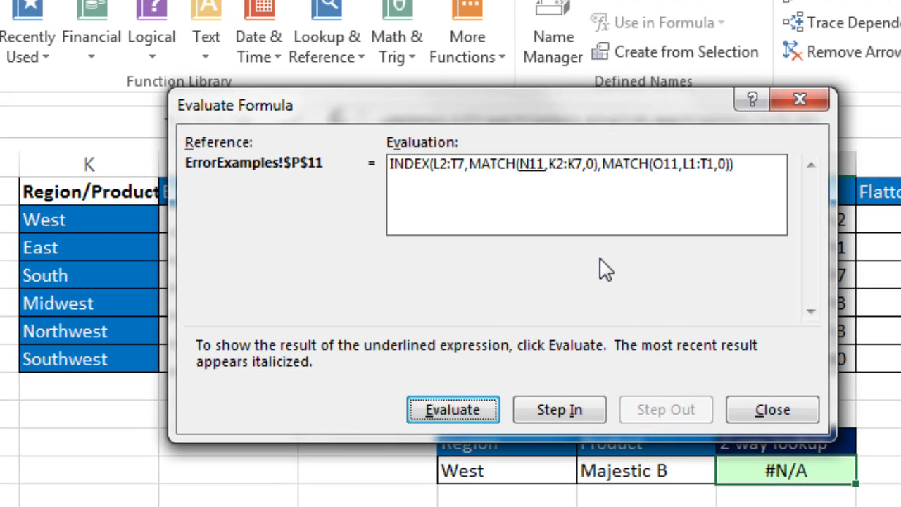
pyautogui.press('Return')
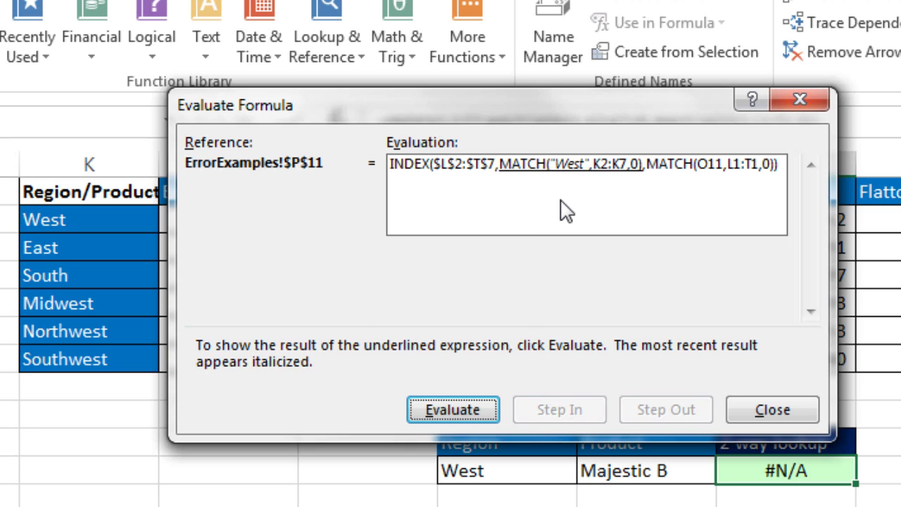
pyautogui.press('Return')
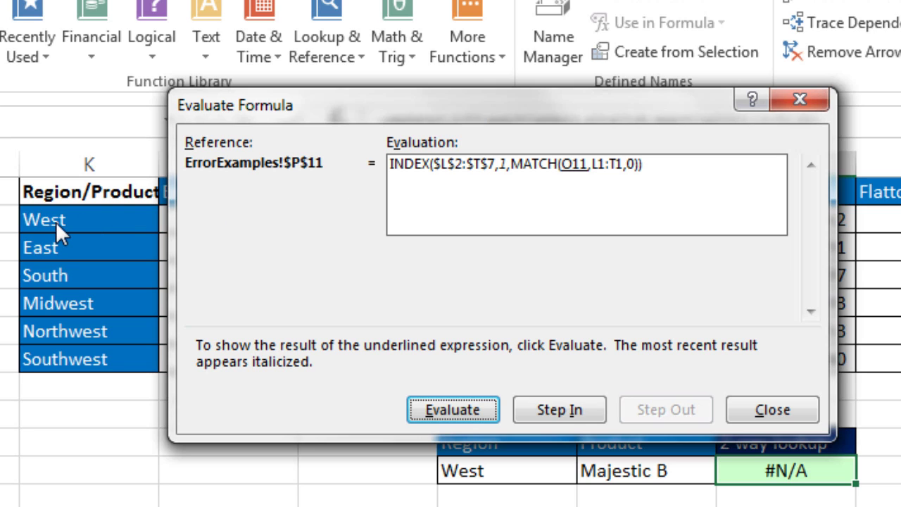
pyautogui.press('Return')
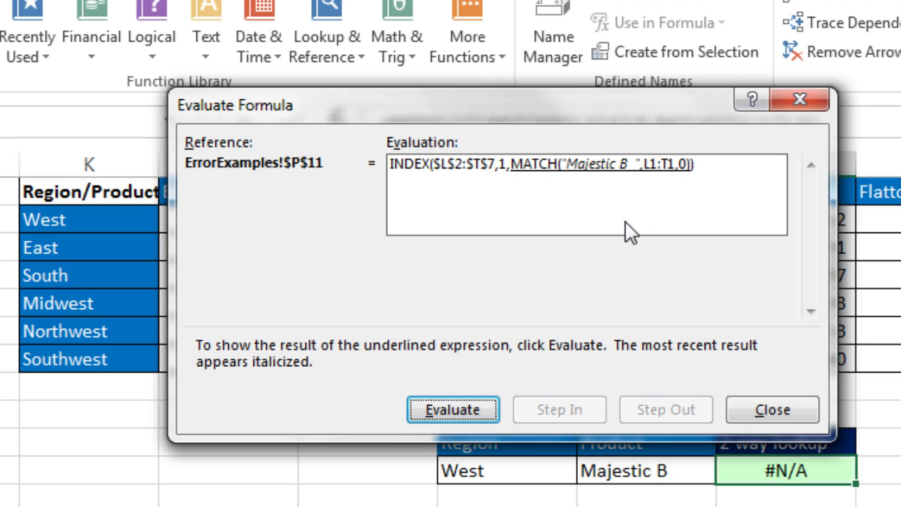
pyautogui.press('Return')
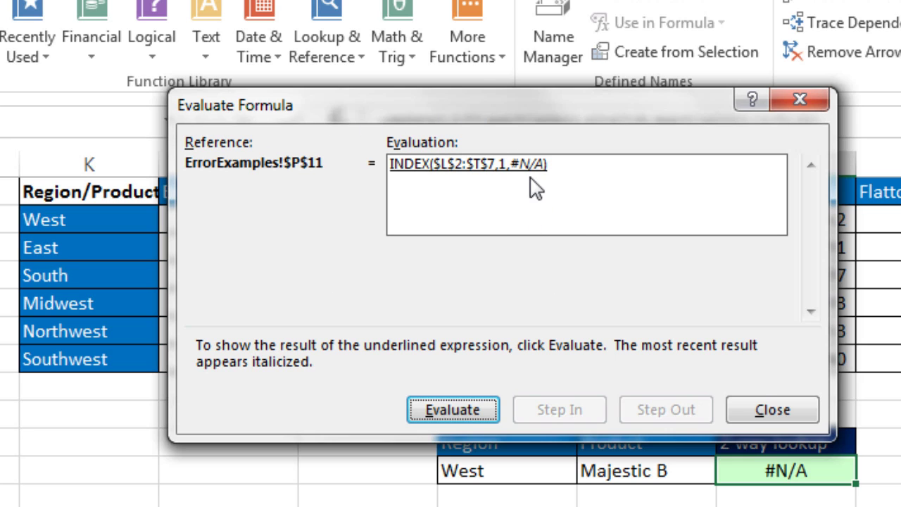
pyautogui.press('Escape')
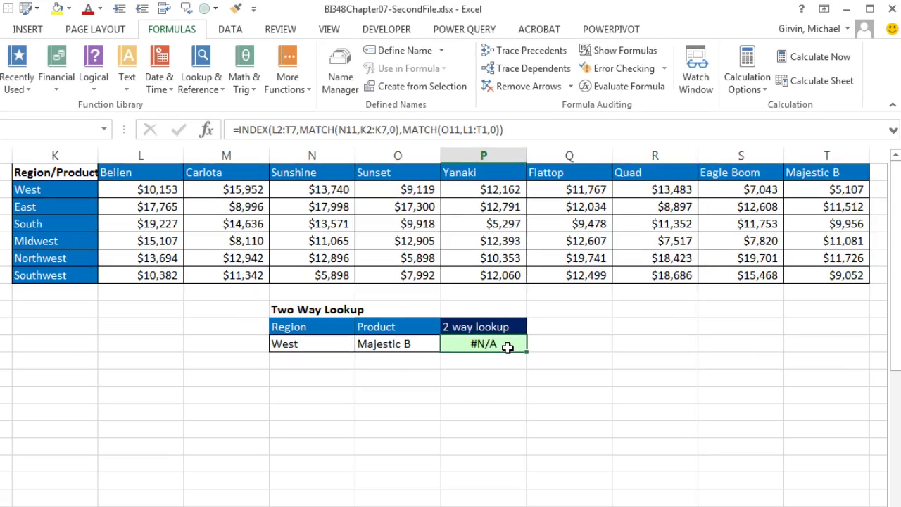
# Evaluate the column_num MATCH within the P11 formula in place and undo the substitution.
pyautogui.doubleClick(624, 395)
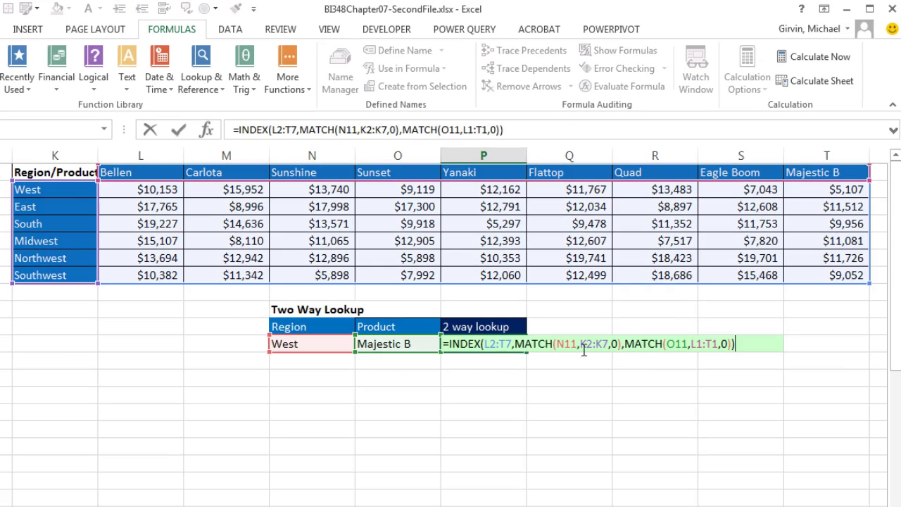
pyautogui.click(627, 343)
pyautogui.click(592, 360)
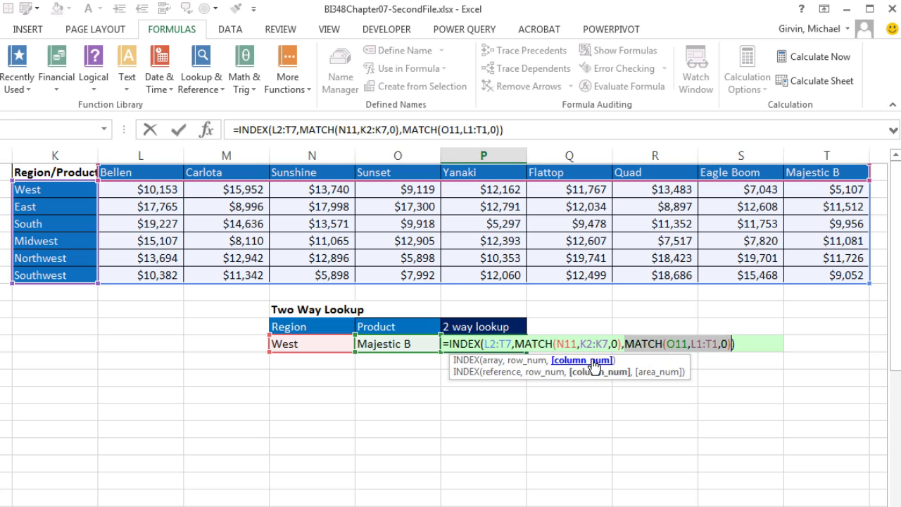
pyautogui.press('F9')
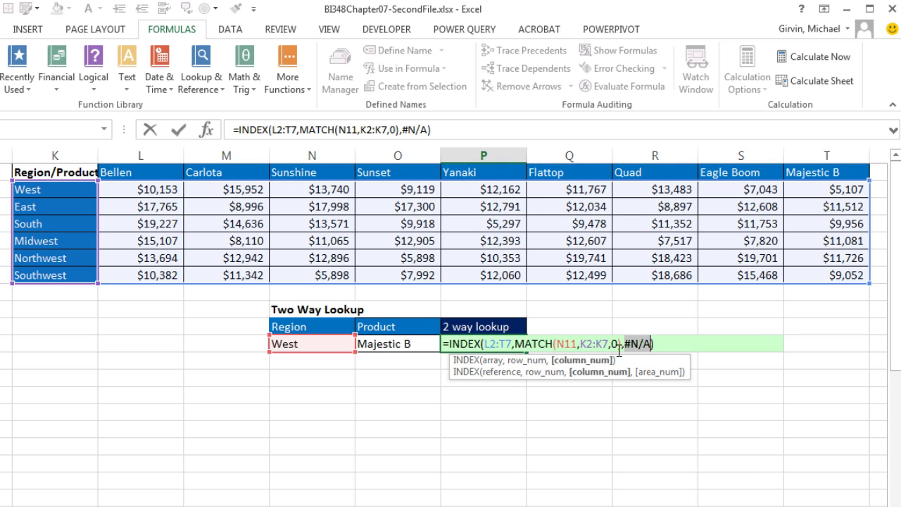
pyautogui.hotkey('ctrl', 'z')
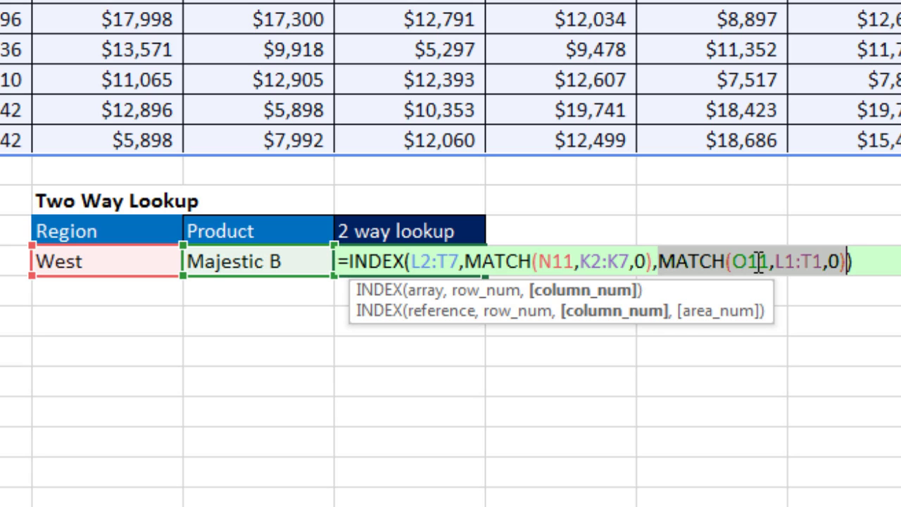
# Evaluate the O11 lookup value inside P11's second MATCH in place and cancel the formula edit.
pyautogui.doubleClick(758, 261)
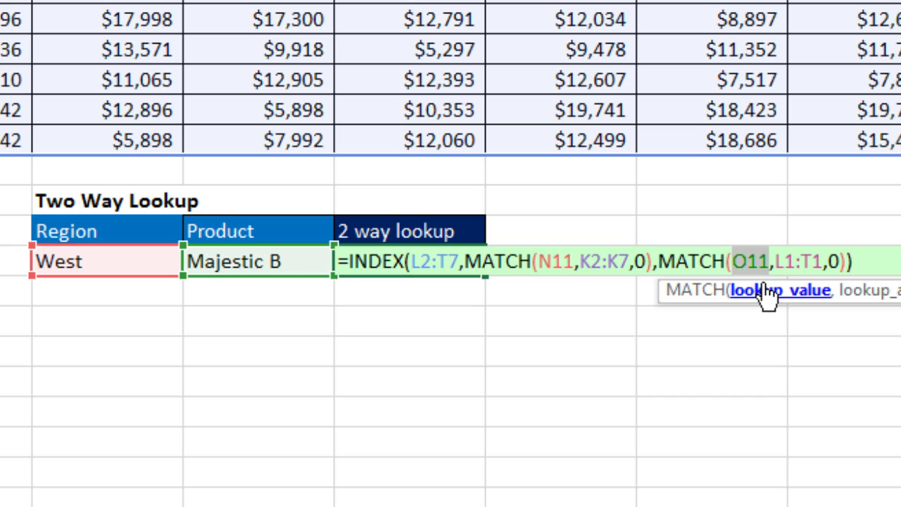
pyautogui.press('F9')
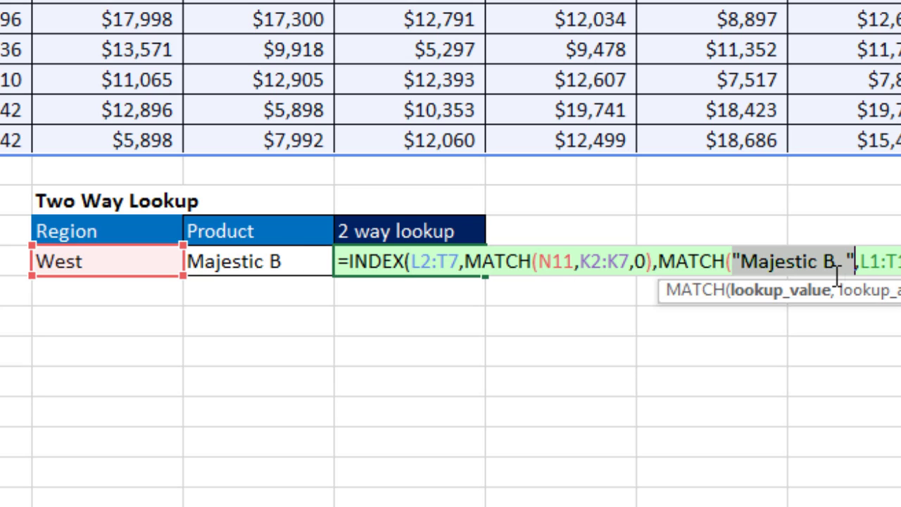
pyautogui.press('Escape')
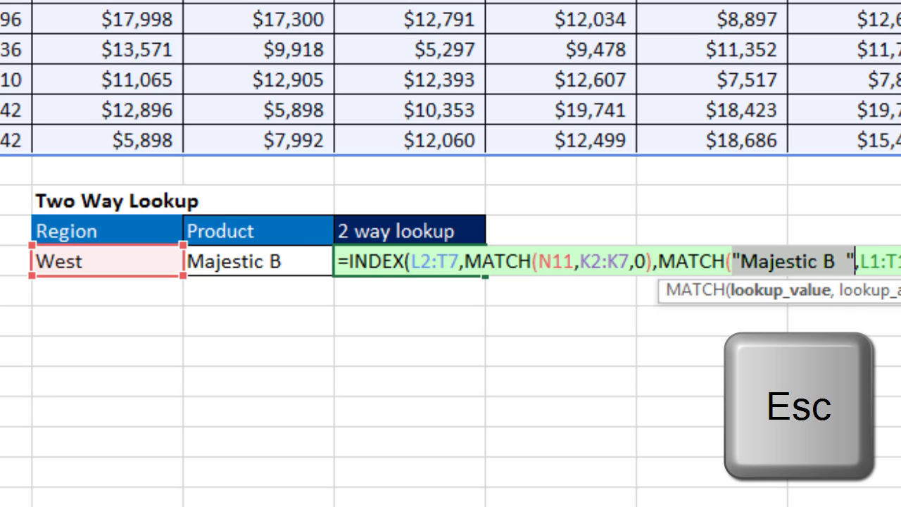
# Inspect the product entry in O11 and the Majestic B header in T1 for trailing spaces, leaving both unedited.
pyautogui.click(318, 269)
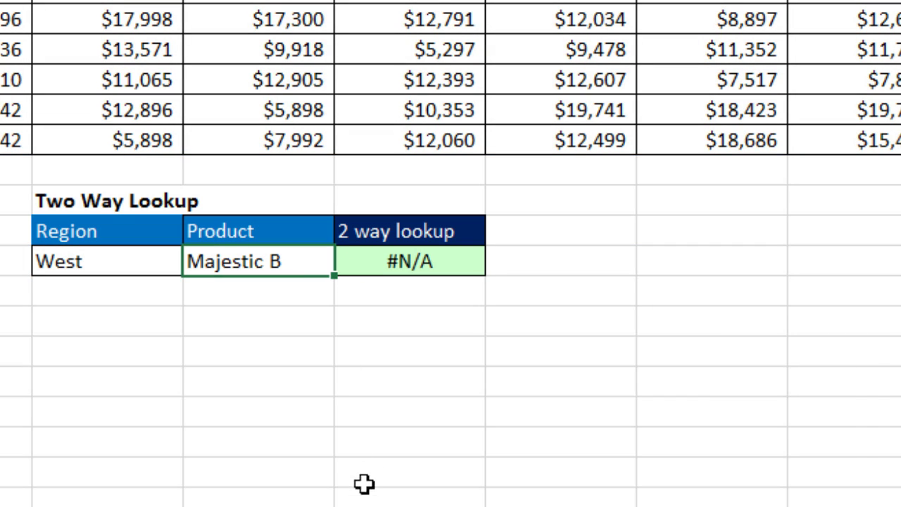
pyautogui.press('F2')
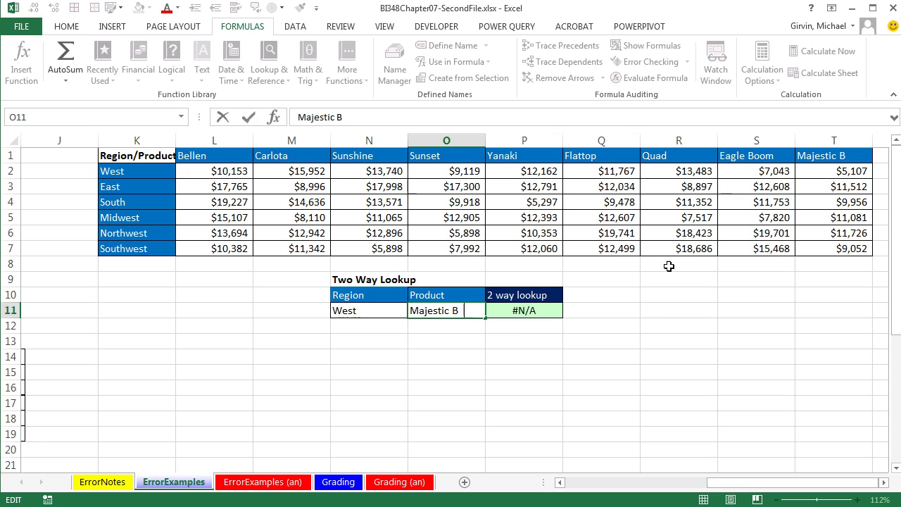
pyautogui.press('Escape')
pyautogui.click(863, 158)
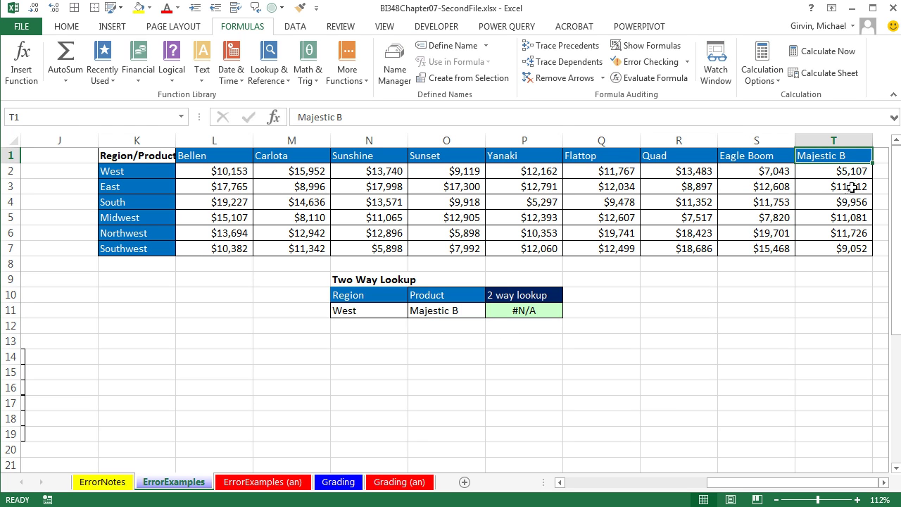
pyautogui.press('F2')
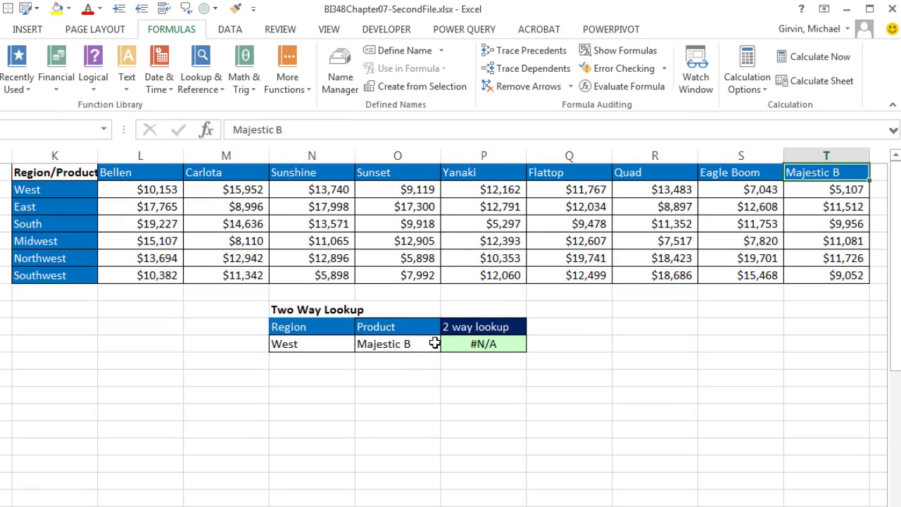
# Remove the trailing spaces after Majestic B in the product lookup cell O11.
pyautogui.click(479, 311)
pyautogui.press('F2')
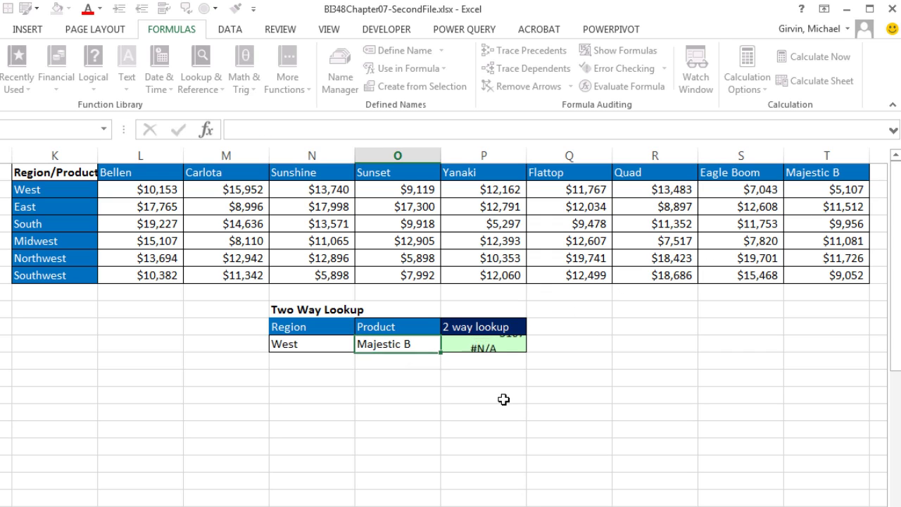
pyautogui.press('Return')
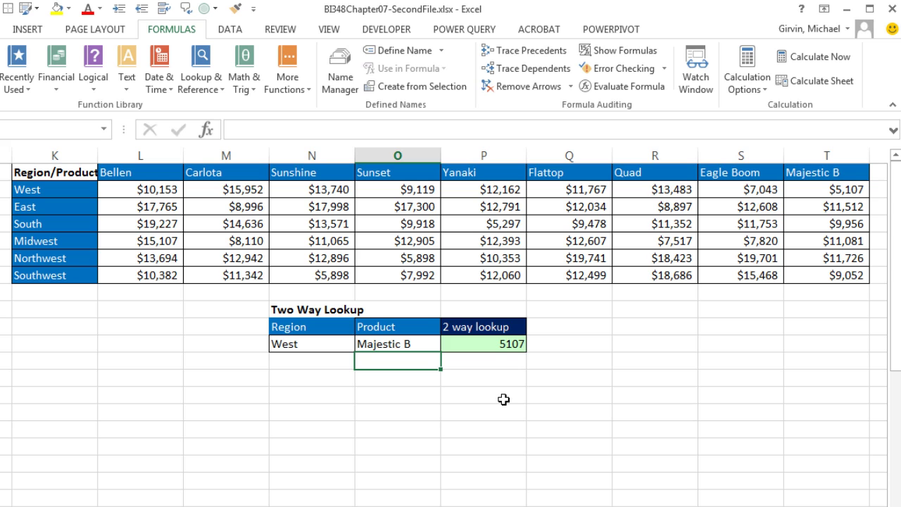
# Evaluate the column_num MATCH in the P11 formula in place again and restore the original cell references.
pyautogui.click(486, 344)
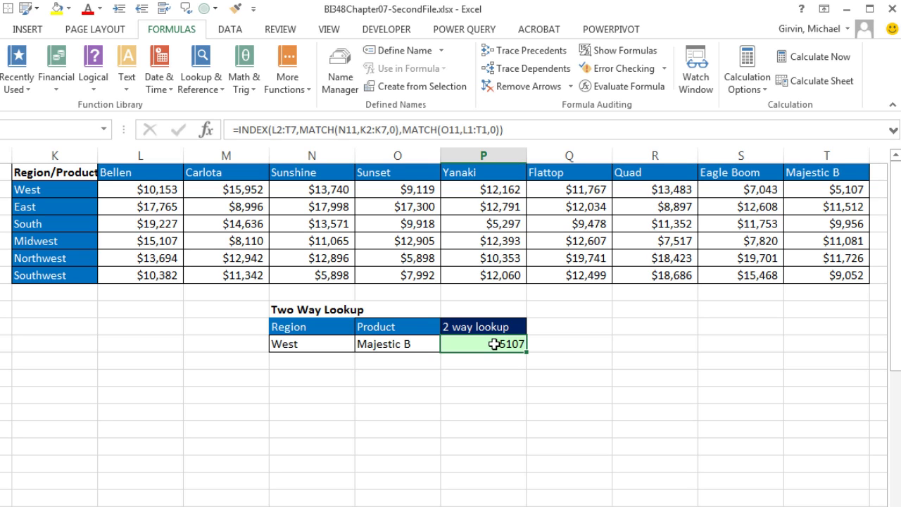
pyautogui.press('F2')
pyautogui.click(638, 345)
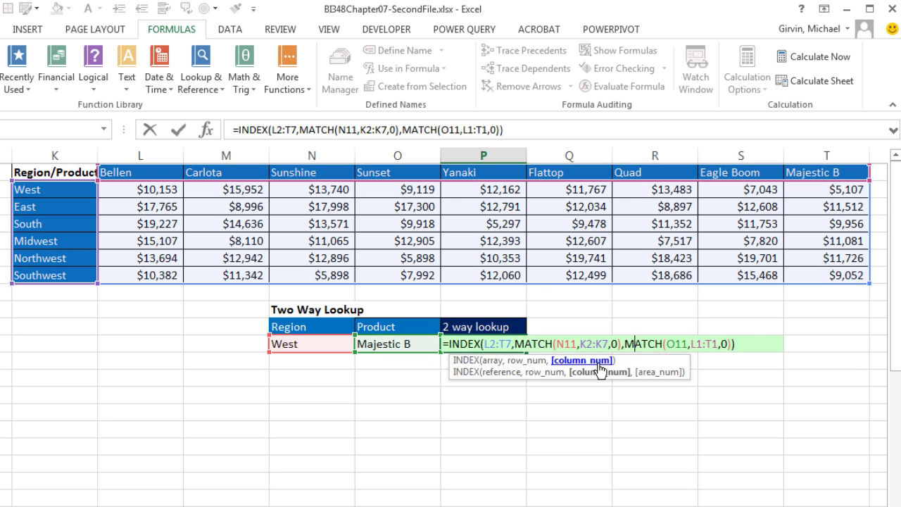
pyautogui.click(600, 372)
pyautogui.write('9')
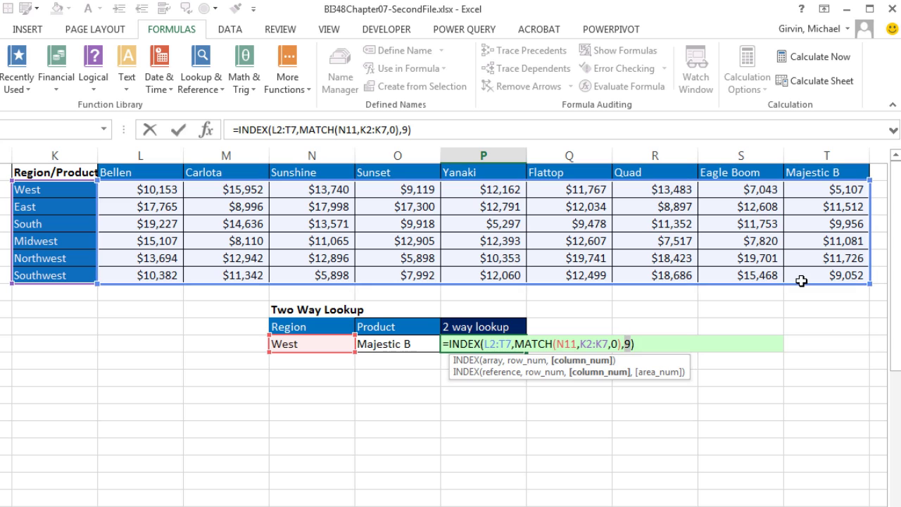
pyautogui.hotkey('ctrl', 'Return')
pyautogui.hotkey('ctrl', 'z')
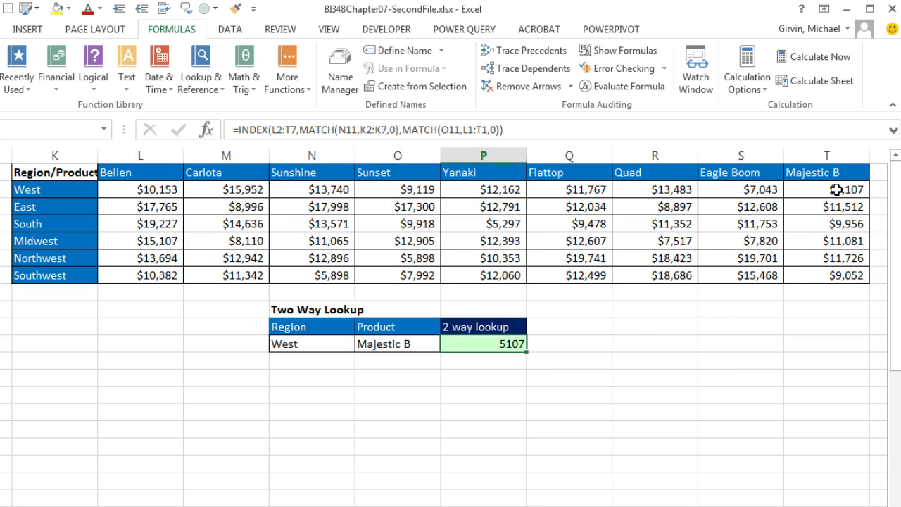
# Change the region lookup value in N11 to East to test the two-way lookup.
pyautogui.click(313, 347)
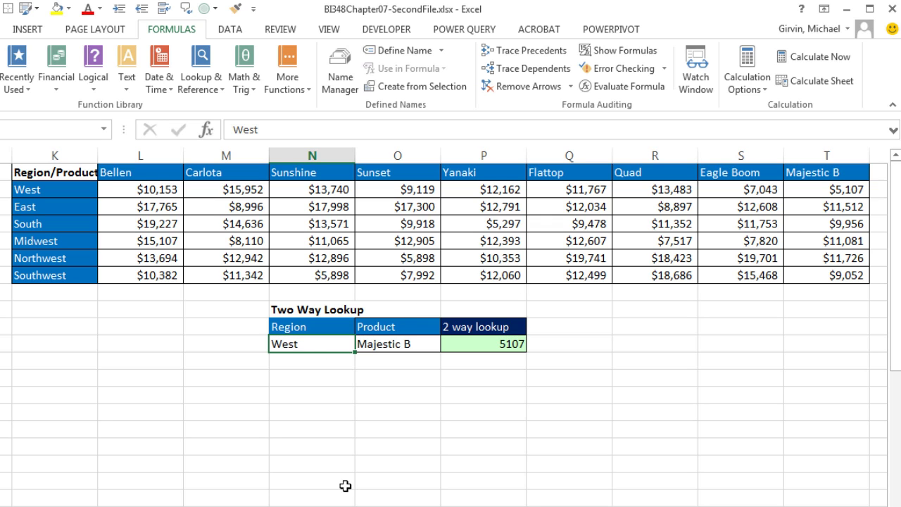
pyautogui.write('Ea')
pyautogui.hotkey('ctrl', 'Return')
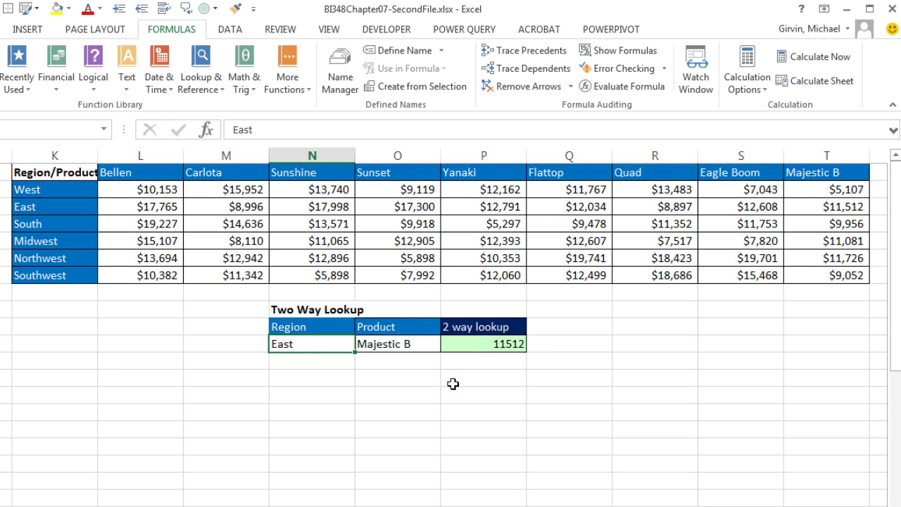
# Inspect the P11 lookup formula's inputs with precedent arrows and highlighted ranges, clearing the arrows and keeping the formula as it is.
pyautogui.click(476, 344)
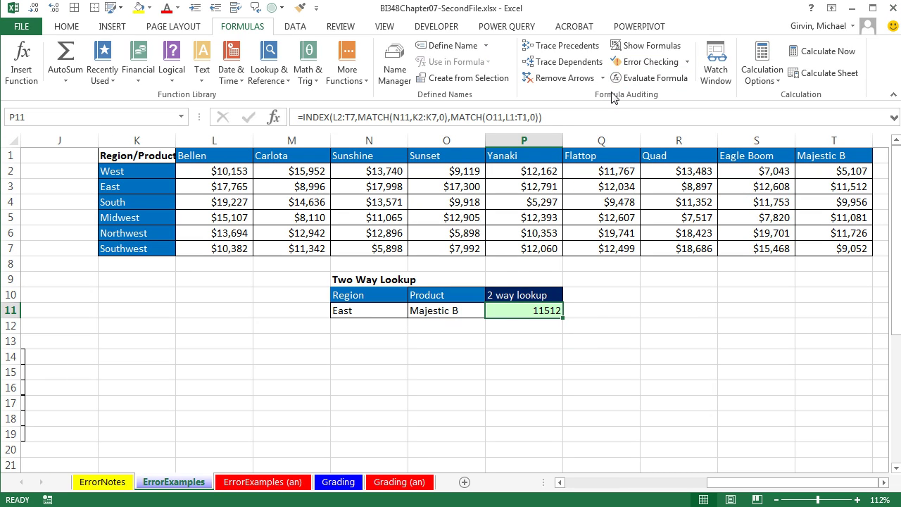
pyautogui.click(566, 47)
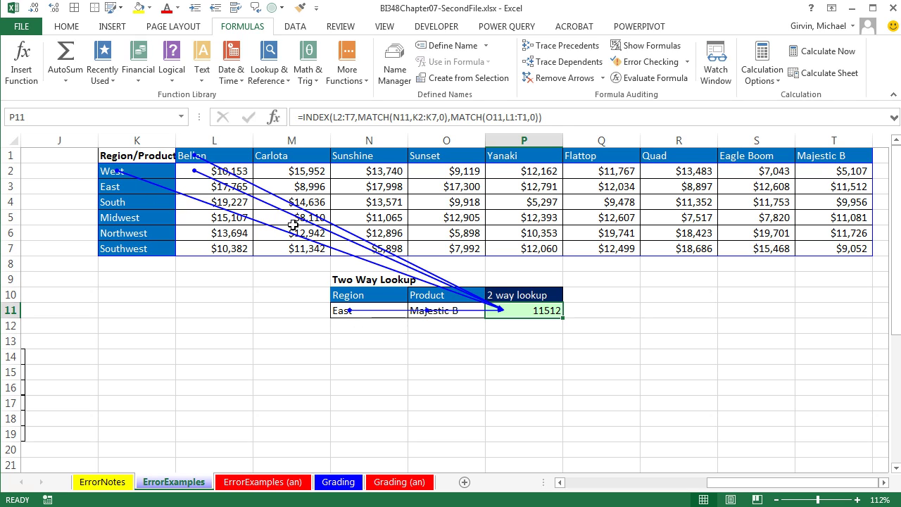
pyautogui.doubleClick(519, 312)
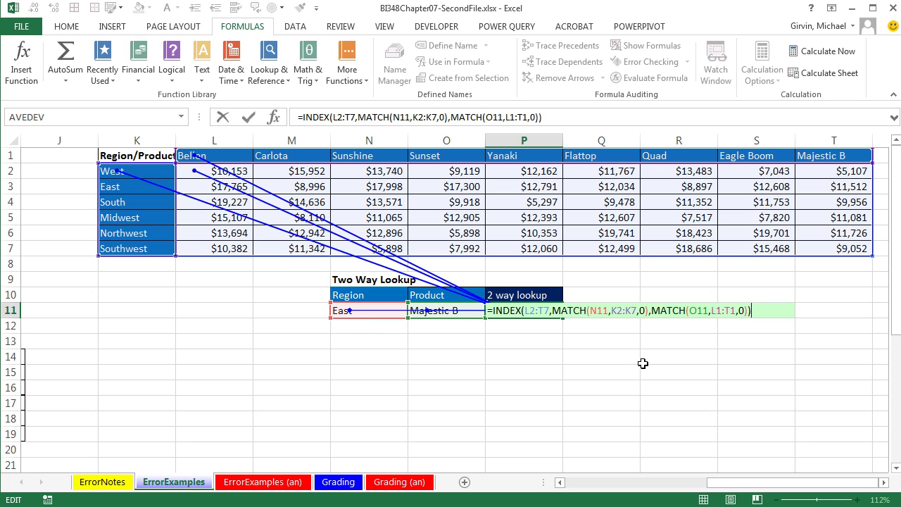
pyautogui.hotkey('ctrl', 'Return')
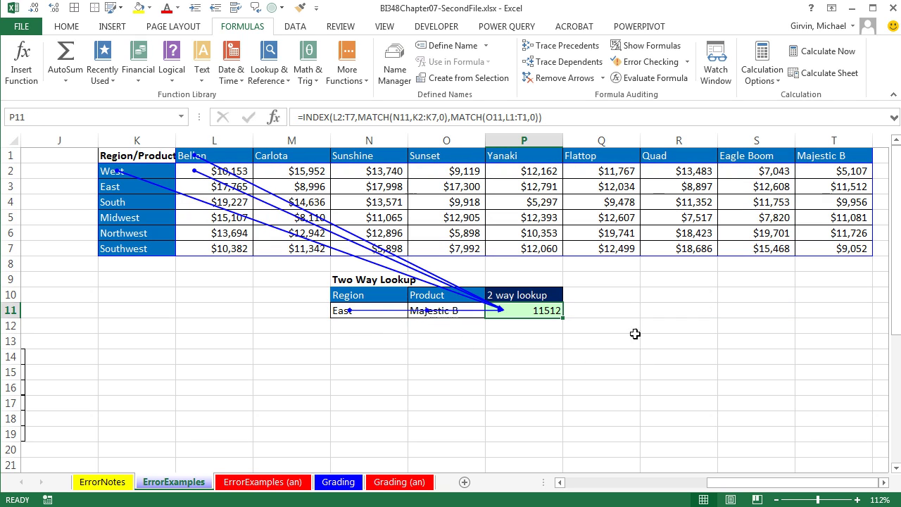
pyautogui.click(552, 78)
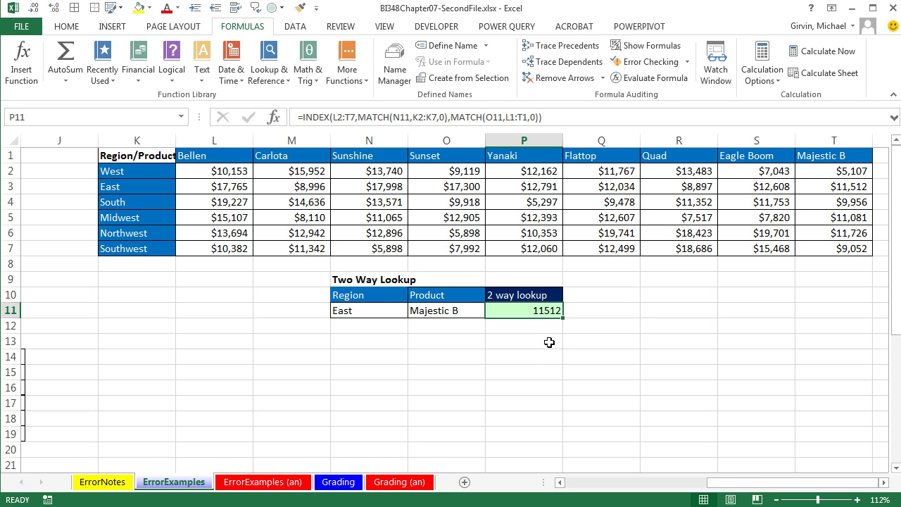
pyautogui.press('F2')
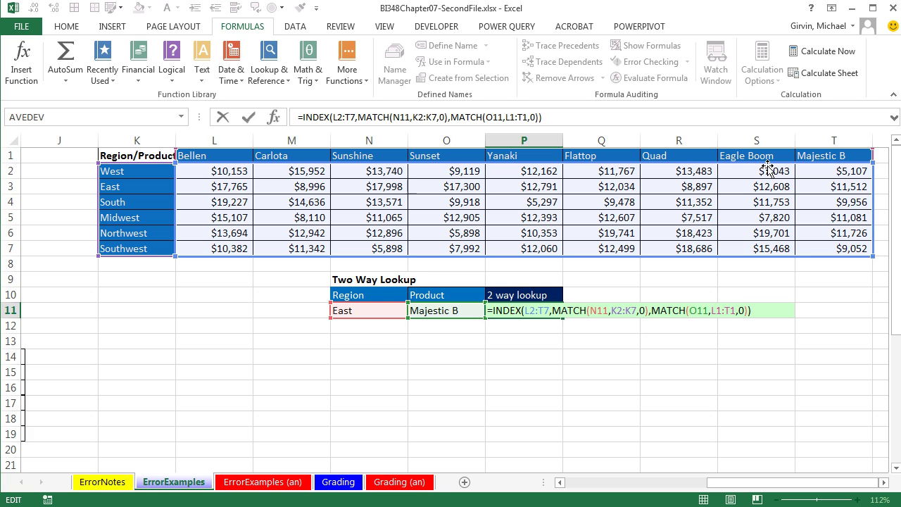
pyautogui.hotkey('ctrl', 'Return')
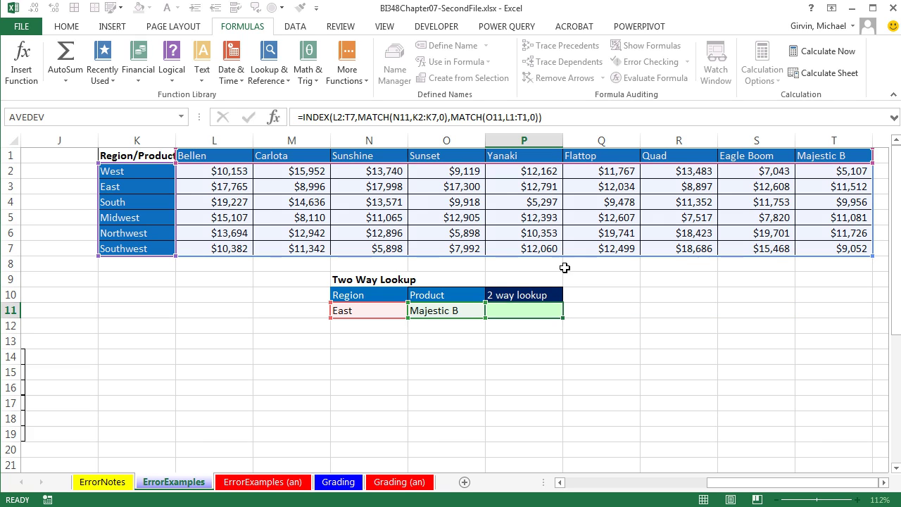